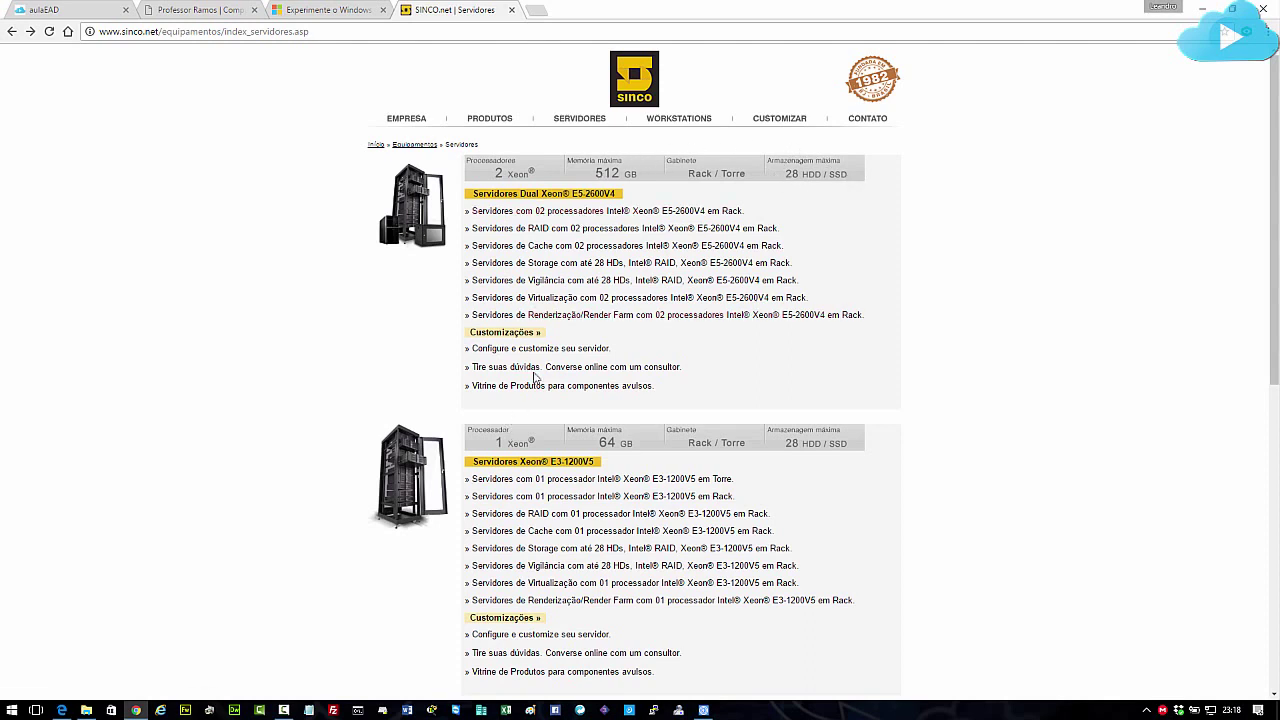
Open the dual Xeon E5-2600V4 virtualization servers page and review the server models offered there
click(558, 300)
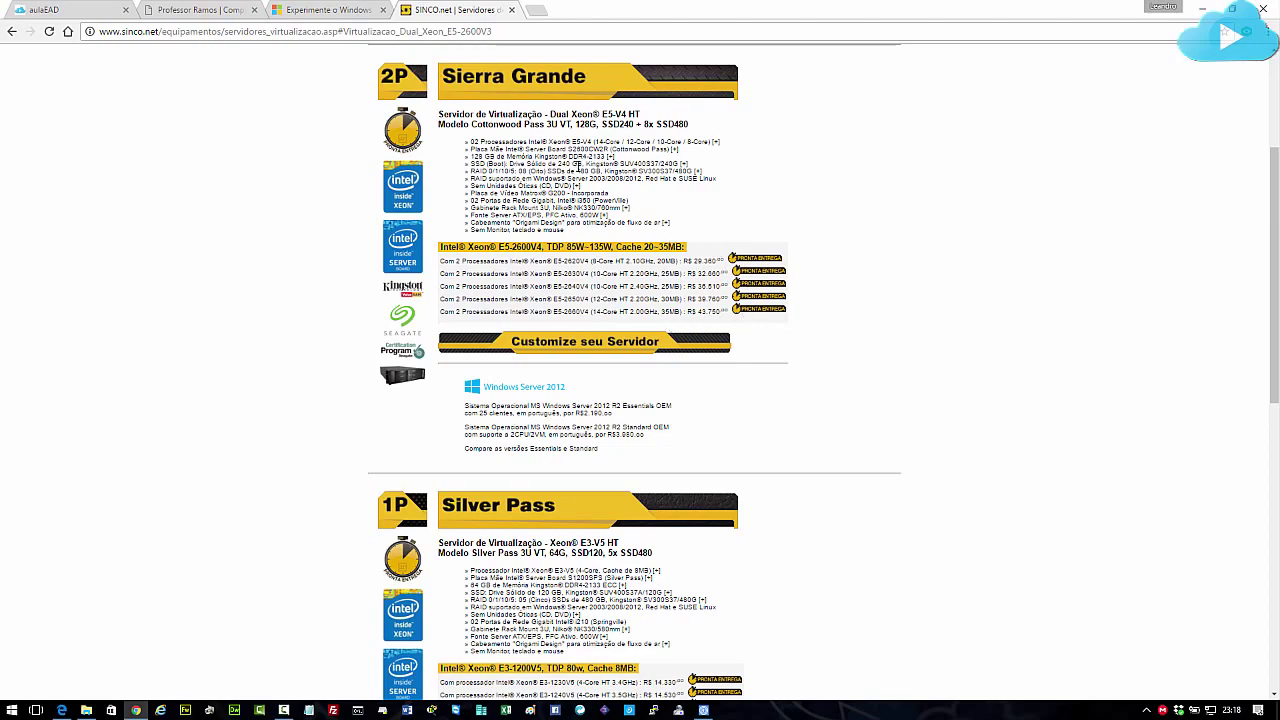
scroll(566, 270, down, 7)
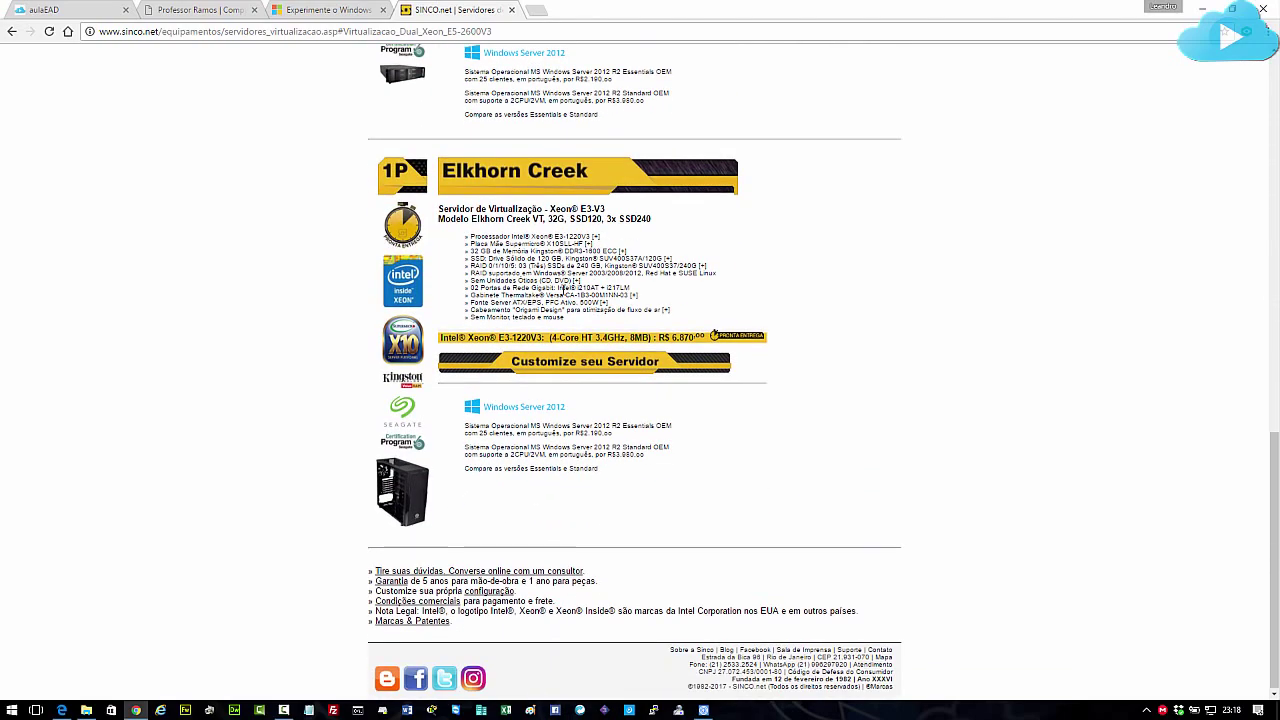
scroll(563, 294, up, 10)
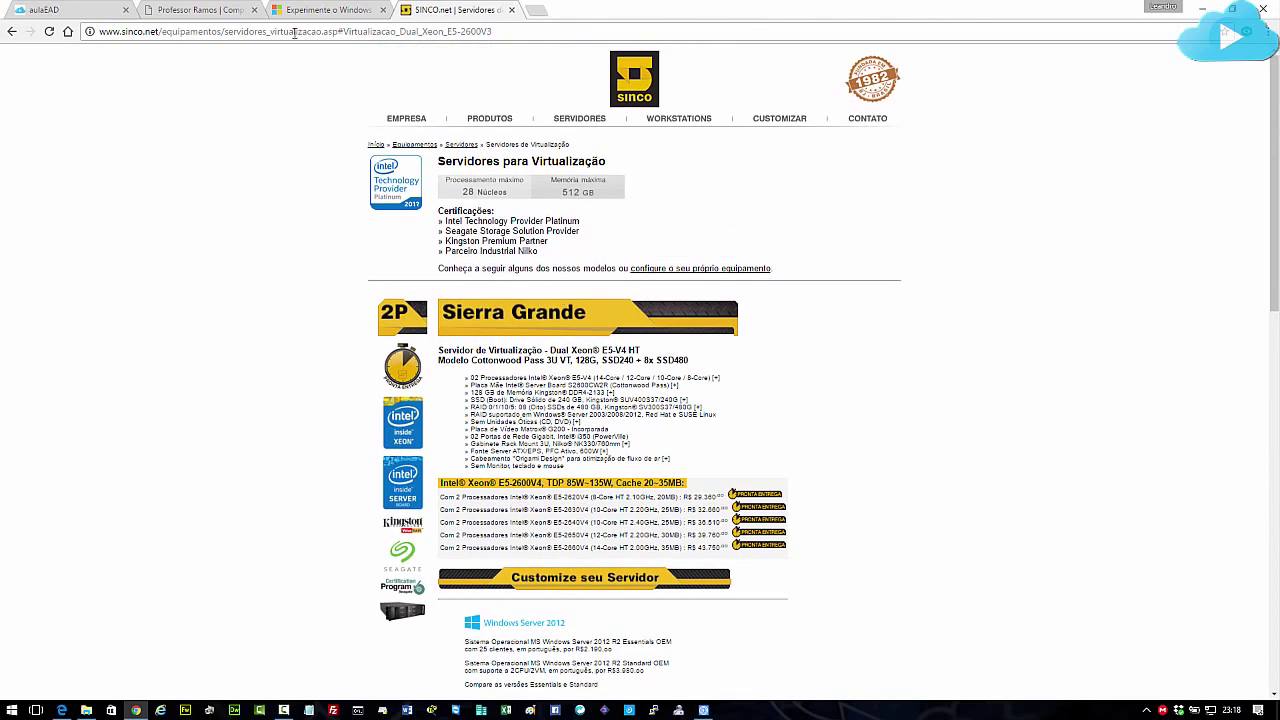
Return to the aulaEAD page, and minimize the browser and the requirements presentation to reveal the desktop
click(84, 9)
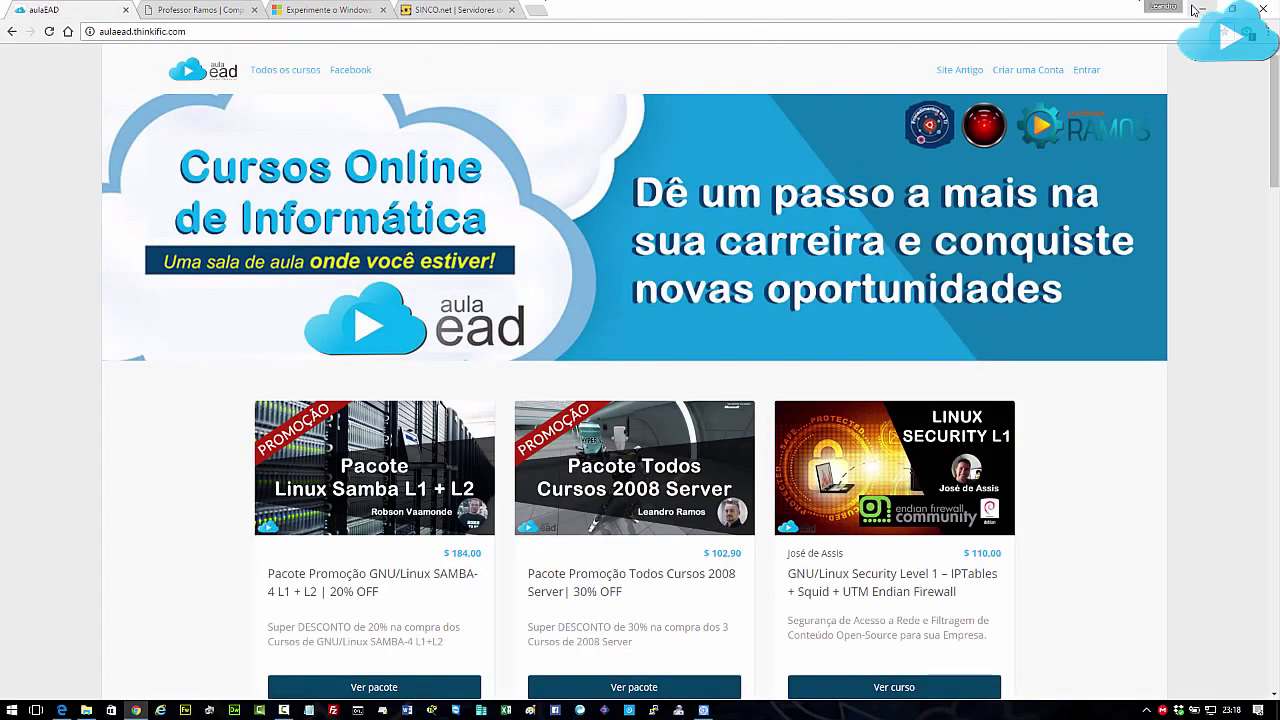
click(1197, 9)
click(694, 689)
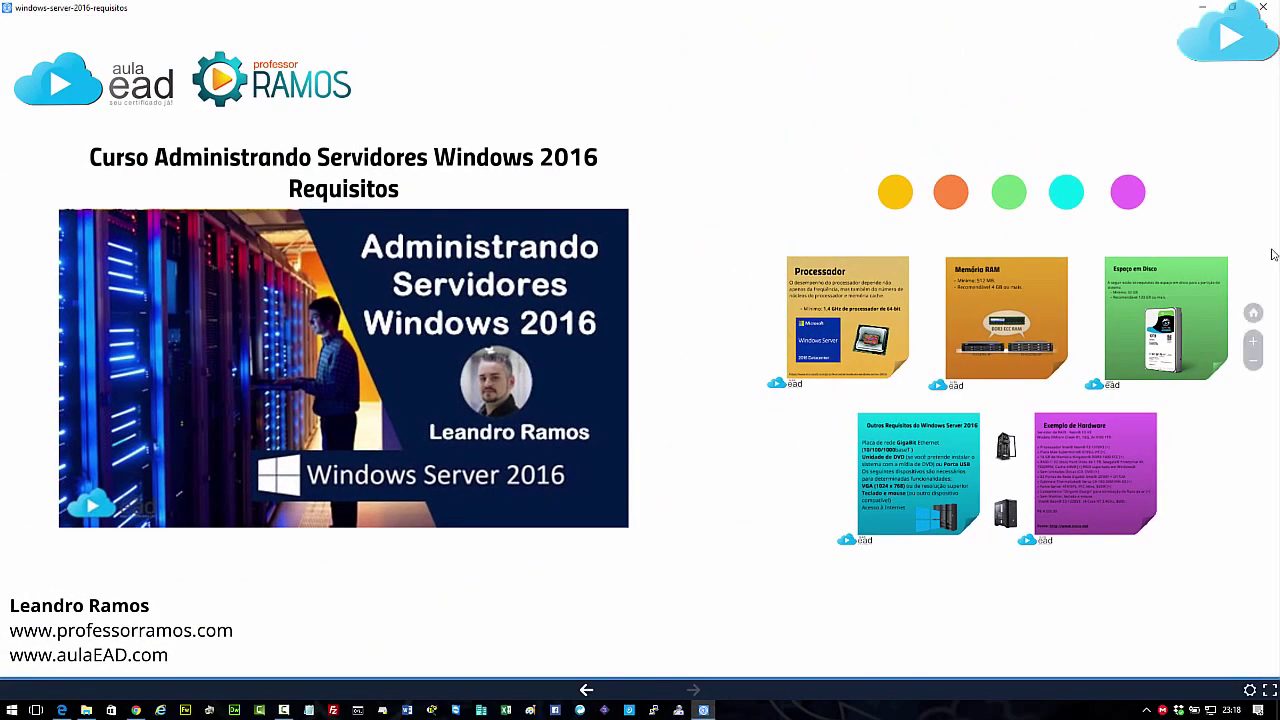
click(1203, 8)
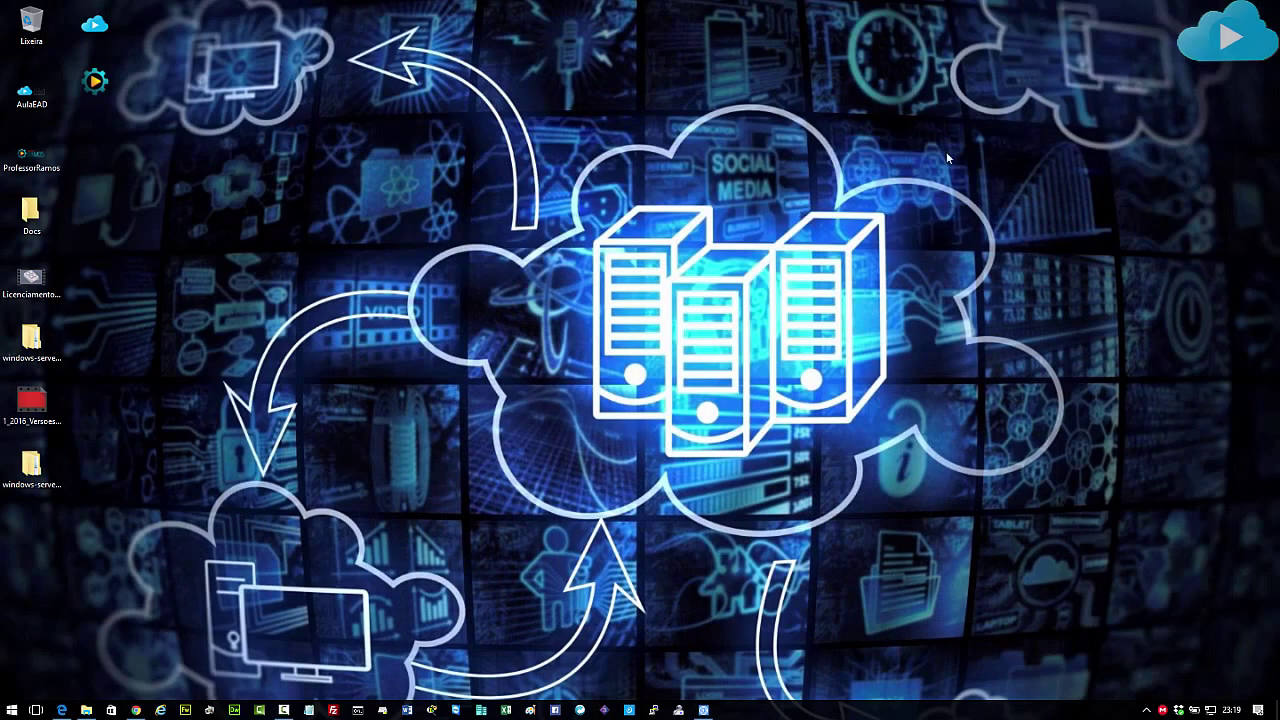
In File Explorer, view the disc-burning options and recorder drives for the pt_windows_server_2016_x64_dvd_9714926 image without burning it
click(86, 710)
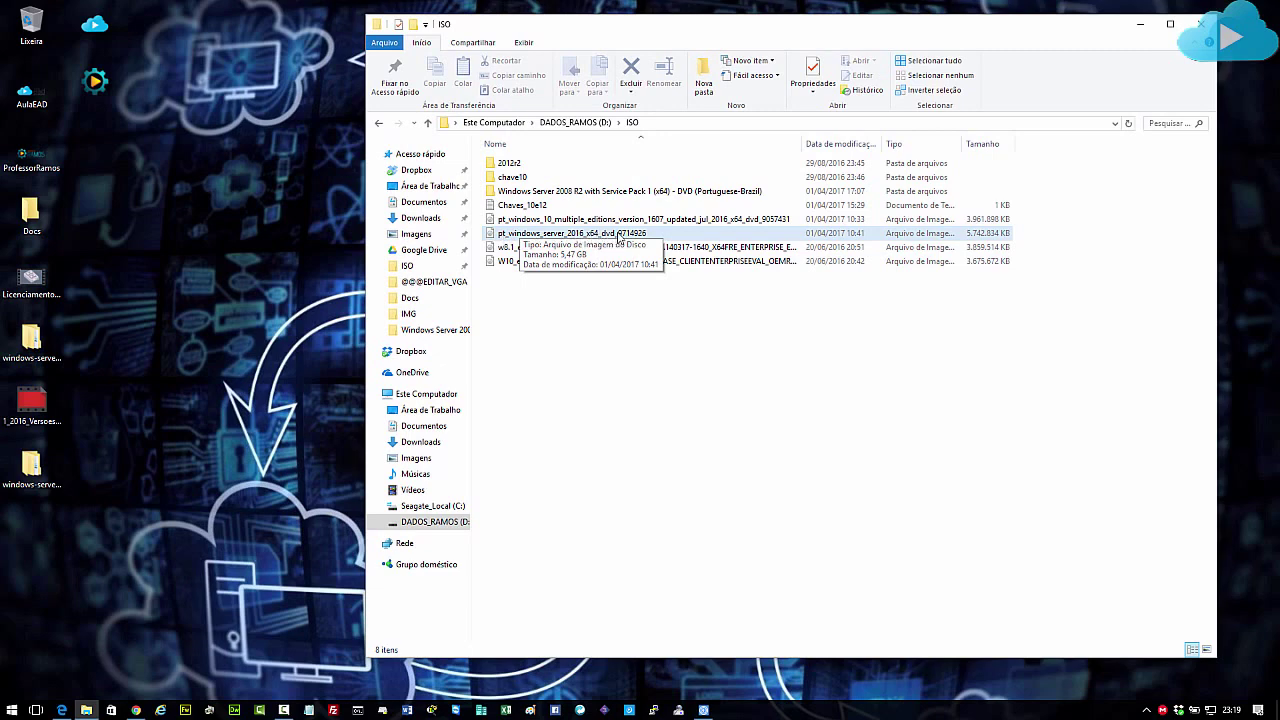
right_click(619, 236)
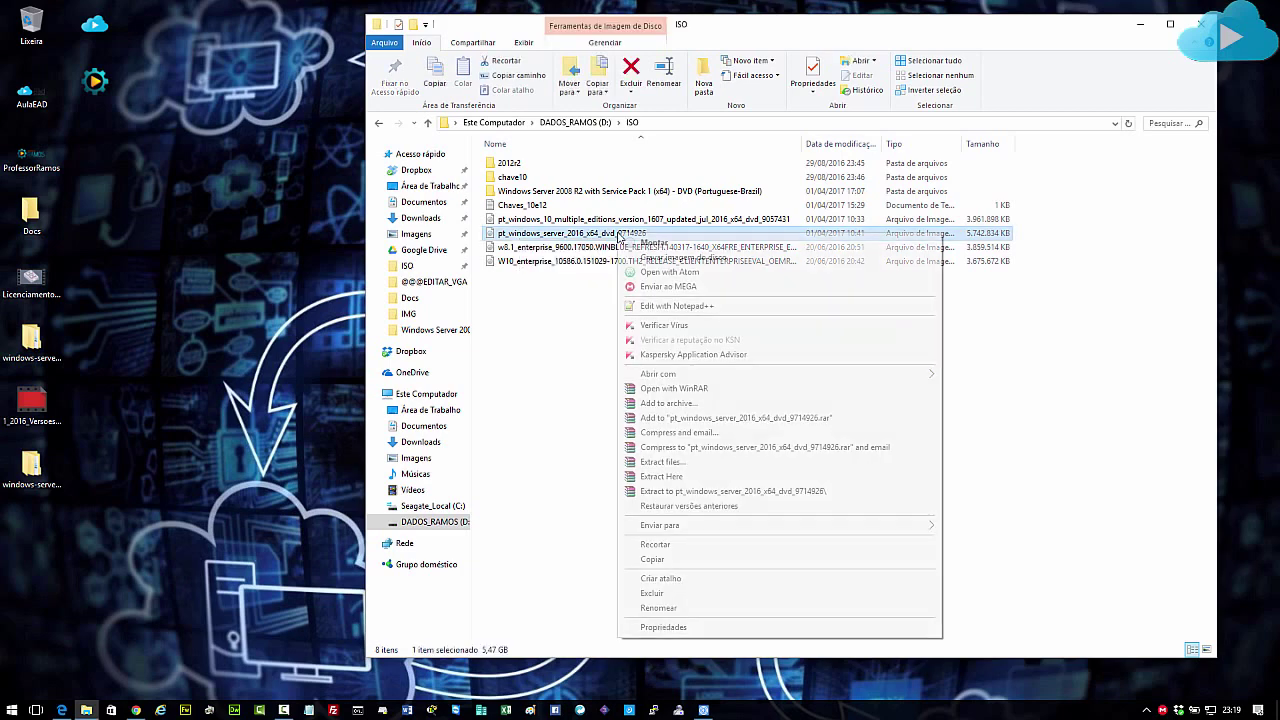
click(667, 258)
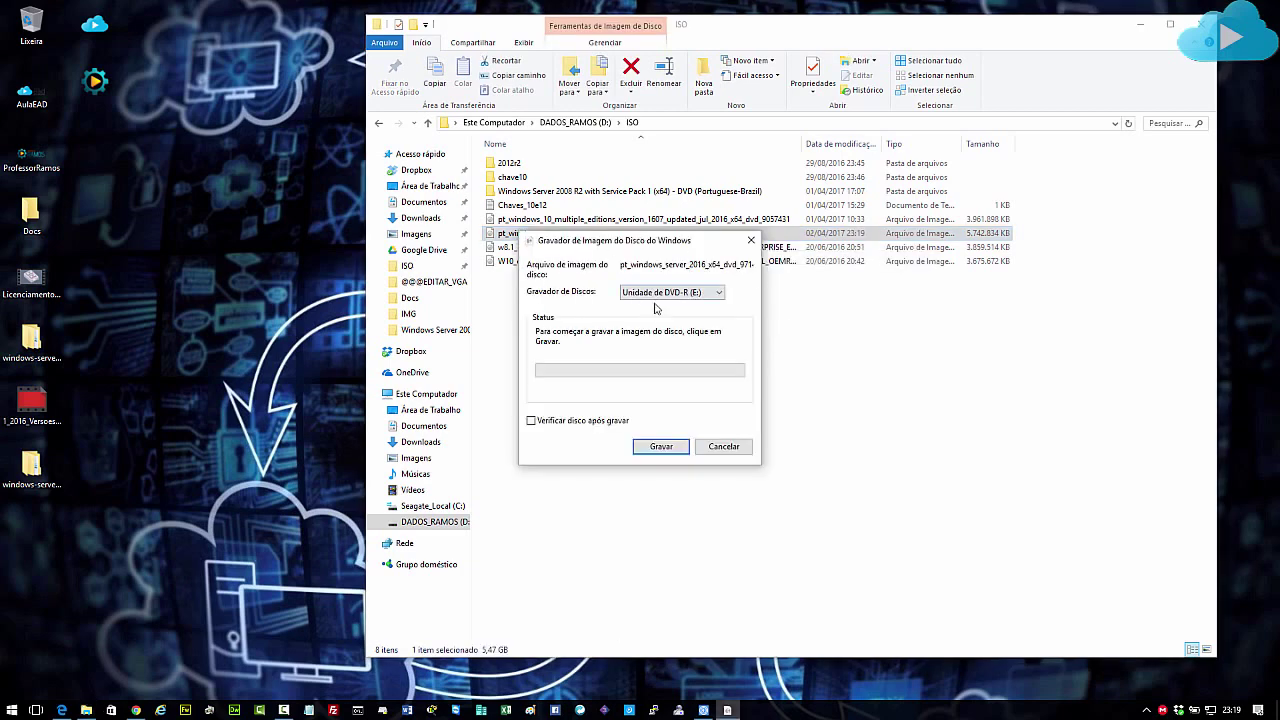
click(655, 292)
click(655, 306)
click(724, 446)
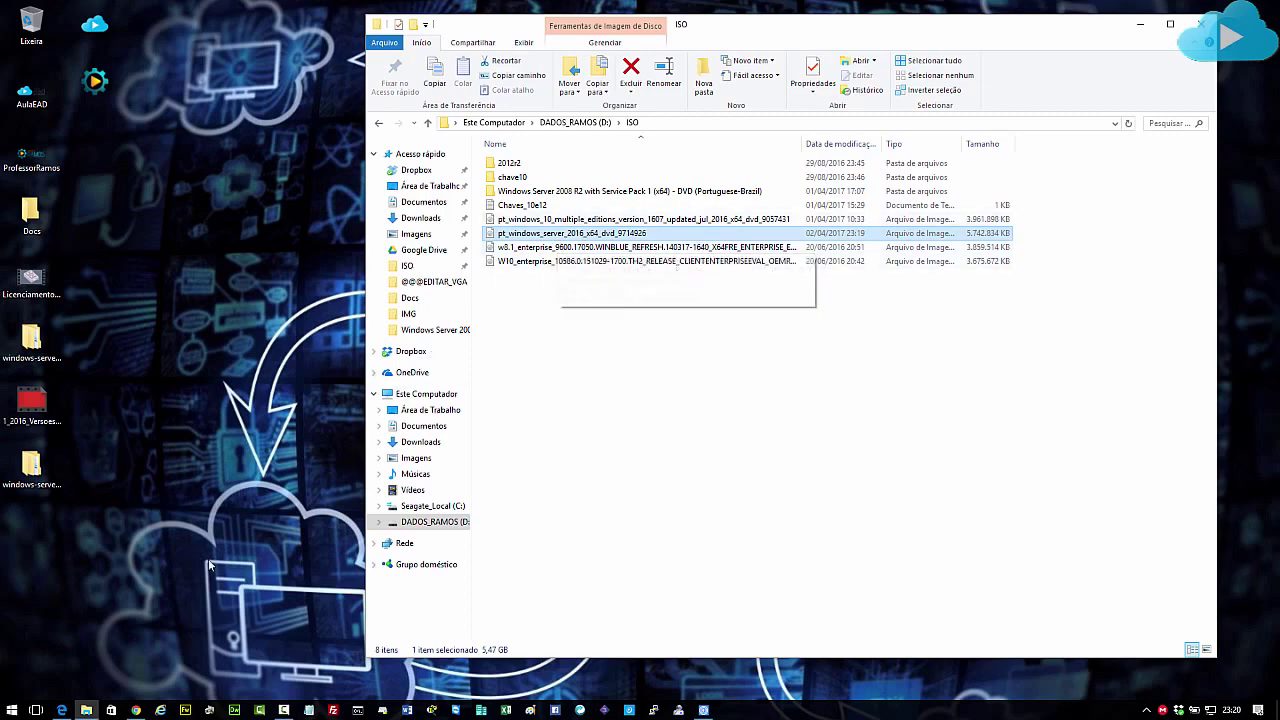
Switch to Chrome and browse the Instalação USB category on the Professor Ramos site for bootable USB tutorials
click(136, 710)
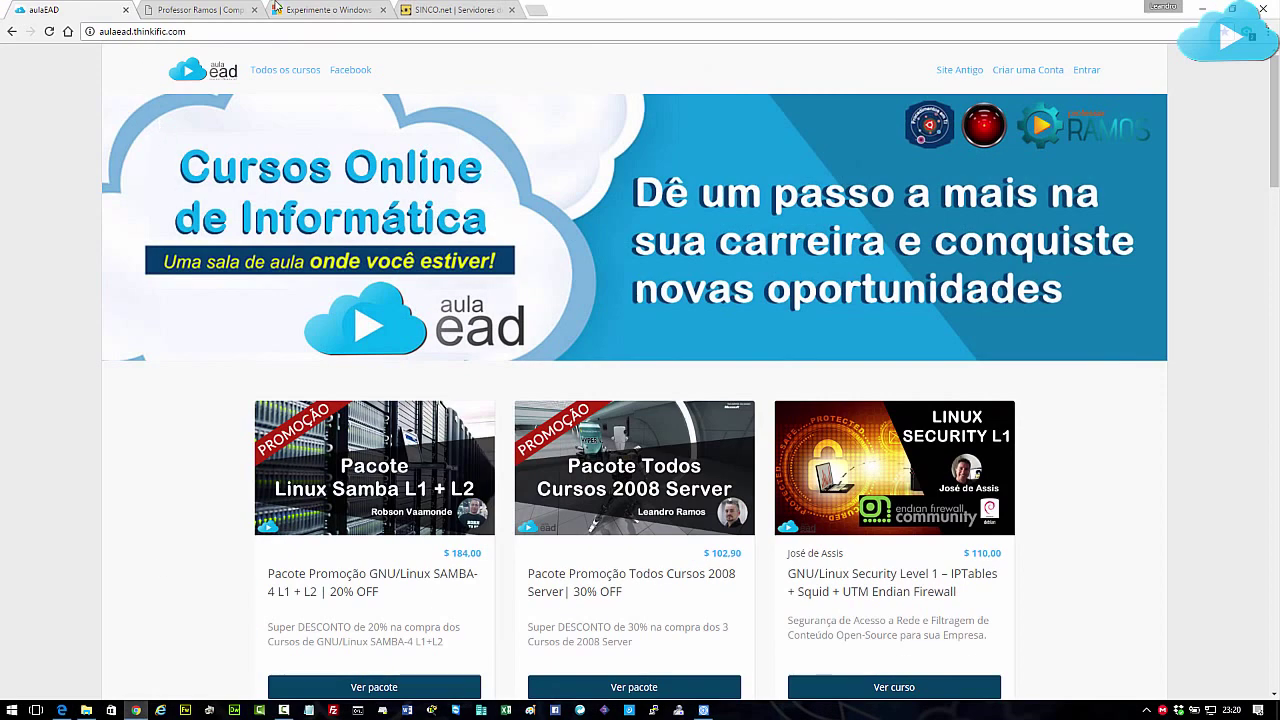
click(225, 9)
scroll(951, 453, down, 4)
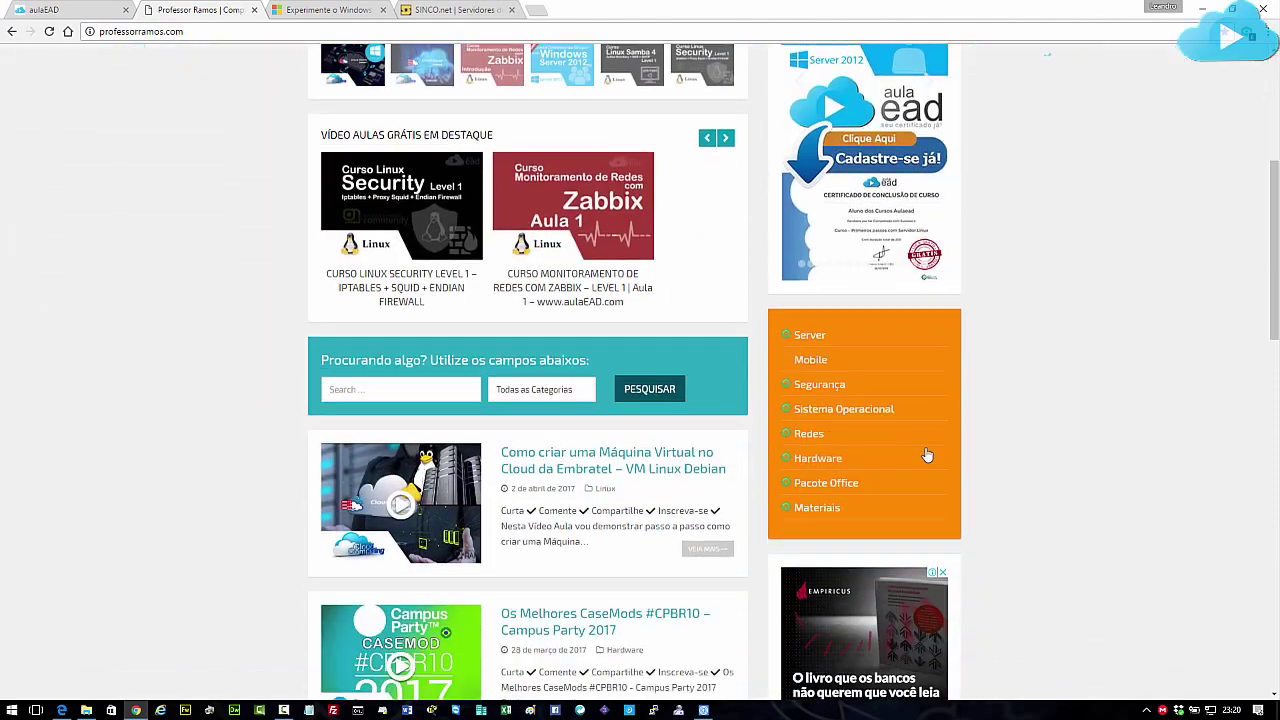
mouse_move(851, 406)
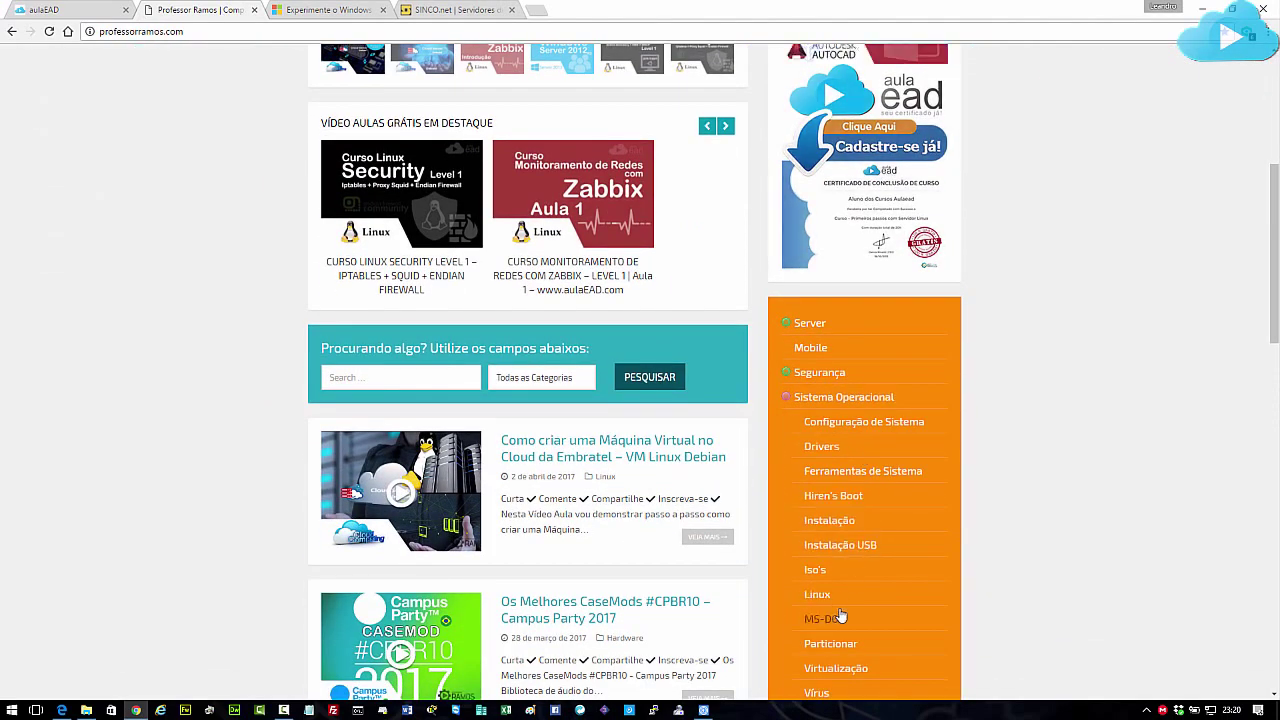
click(862, 546)
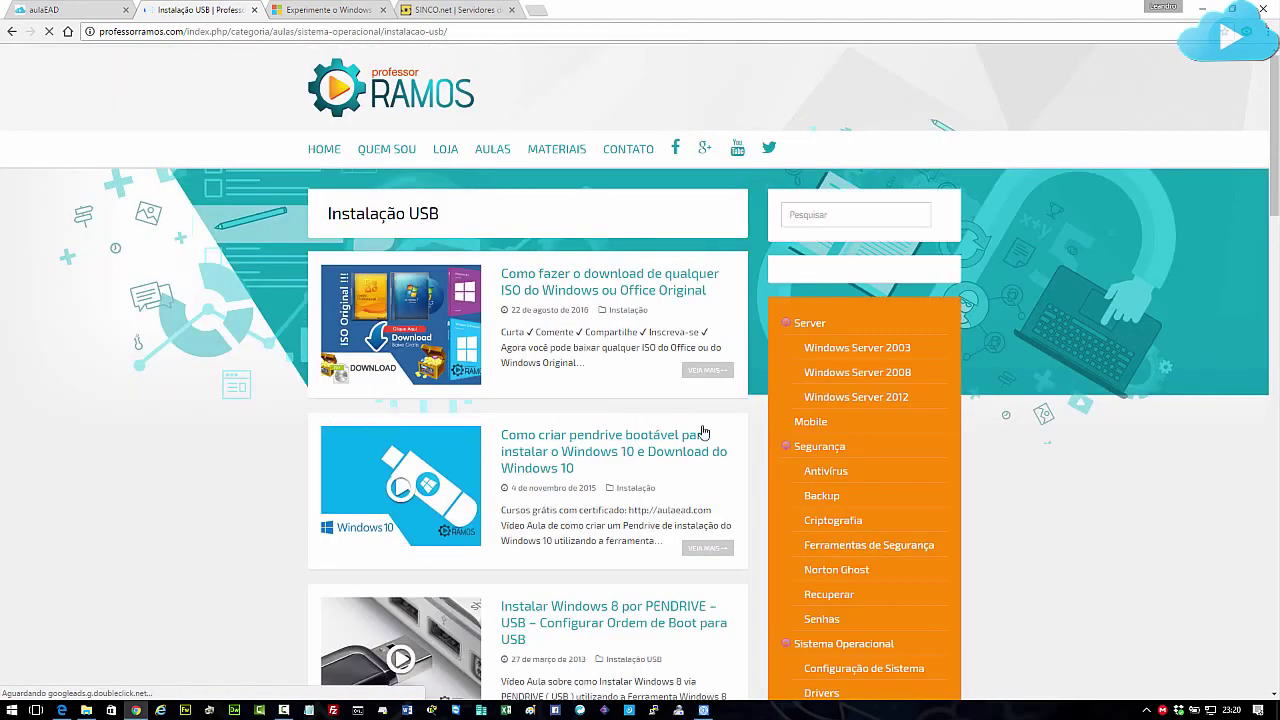
scroll(320, 257, down, 2)
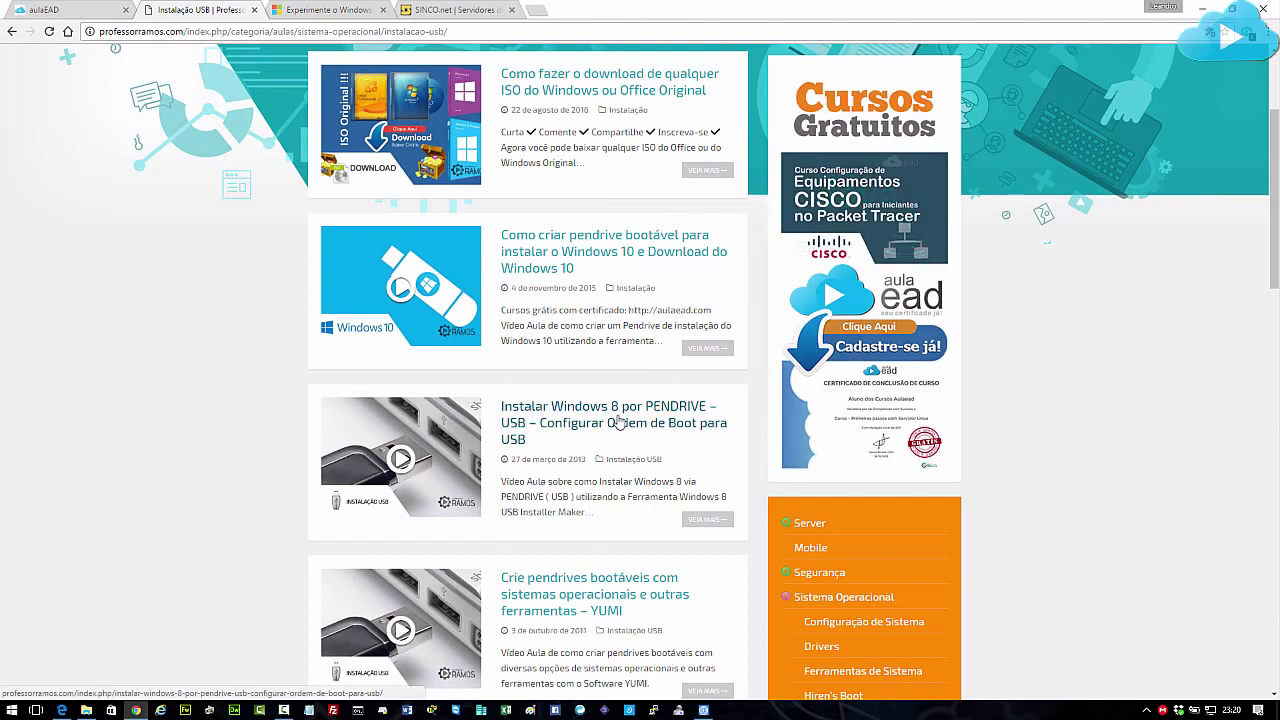
scroll(628, 436, down, 3)
scroll(628, 436, down, 1)
scroll(628, 436, up, 6)
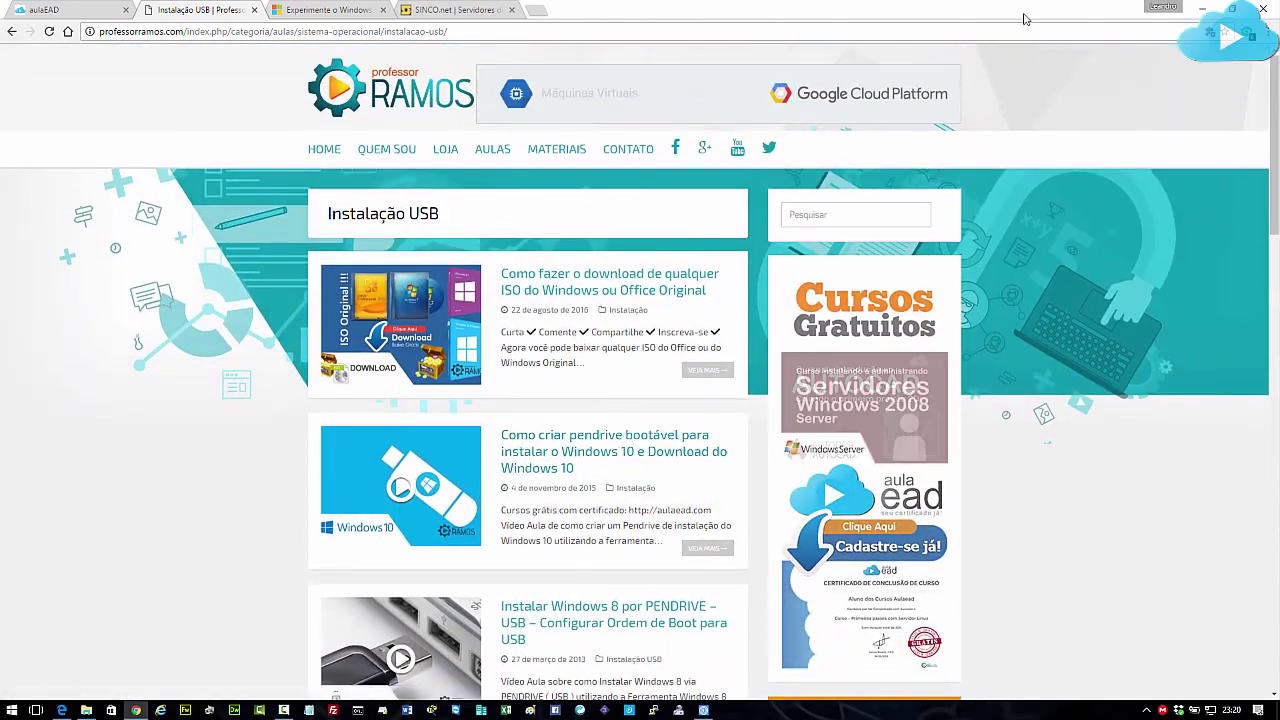
Minimize the browser and the ISO folder window, and open Hyper-V Manager
click(1204, 10)
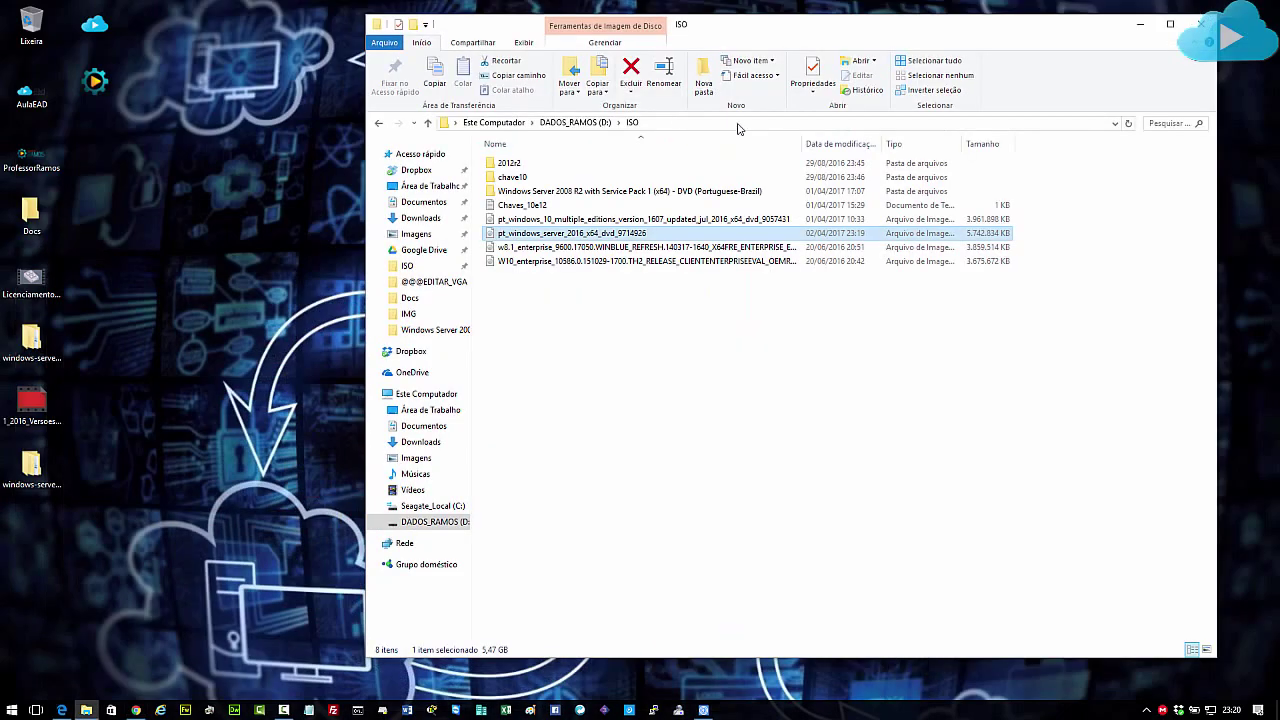
click(1140, 24)
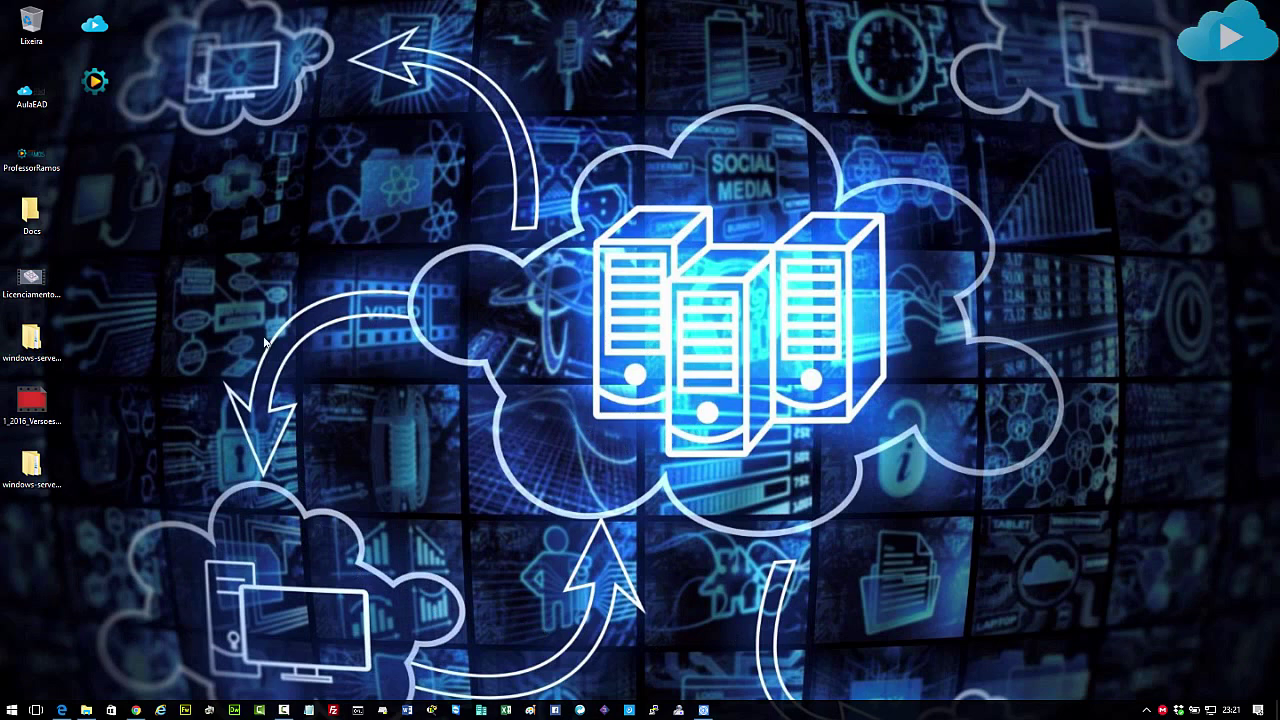
click(481, 710)
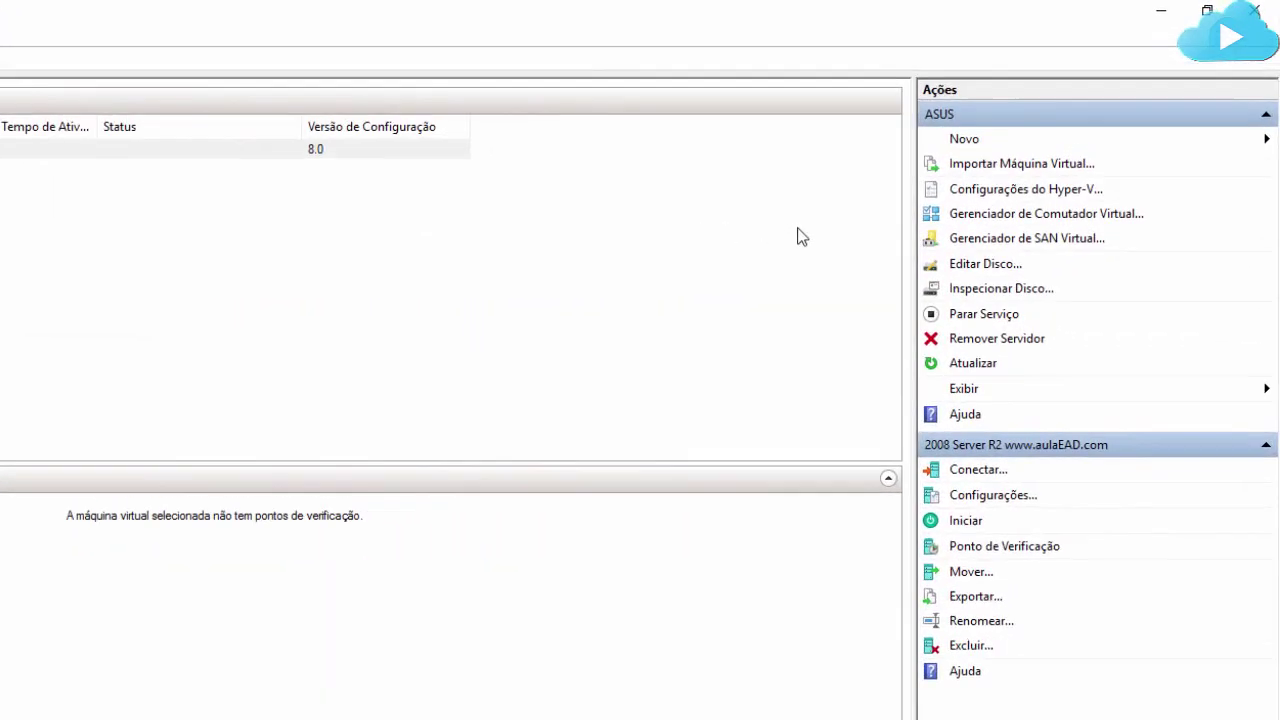
click(1010, 144)
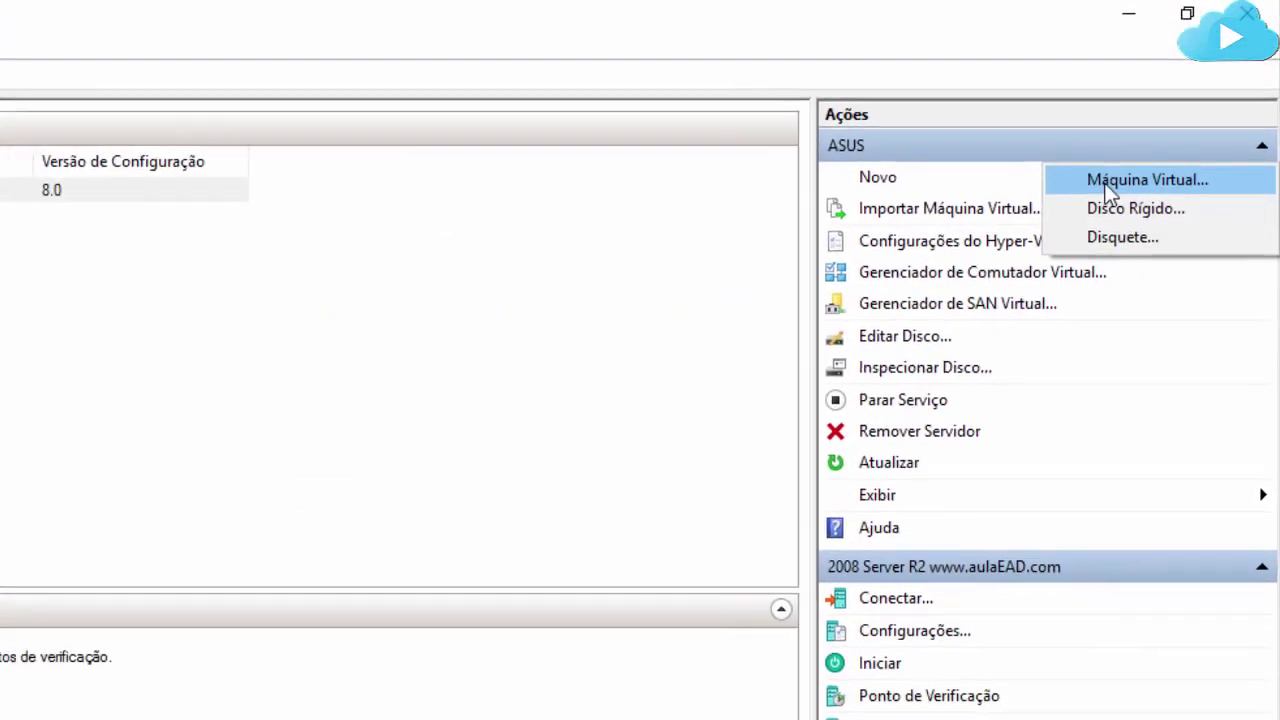
click(1090, 200)
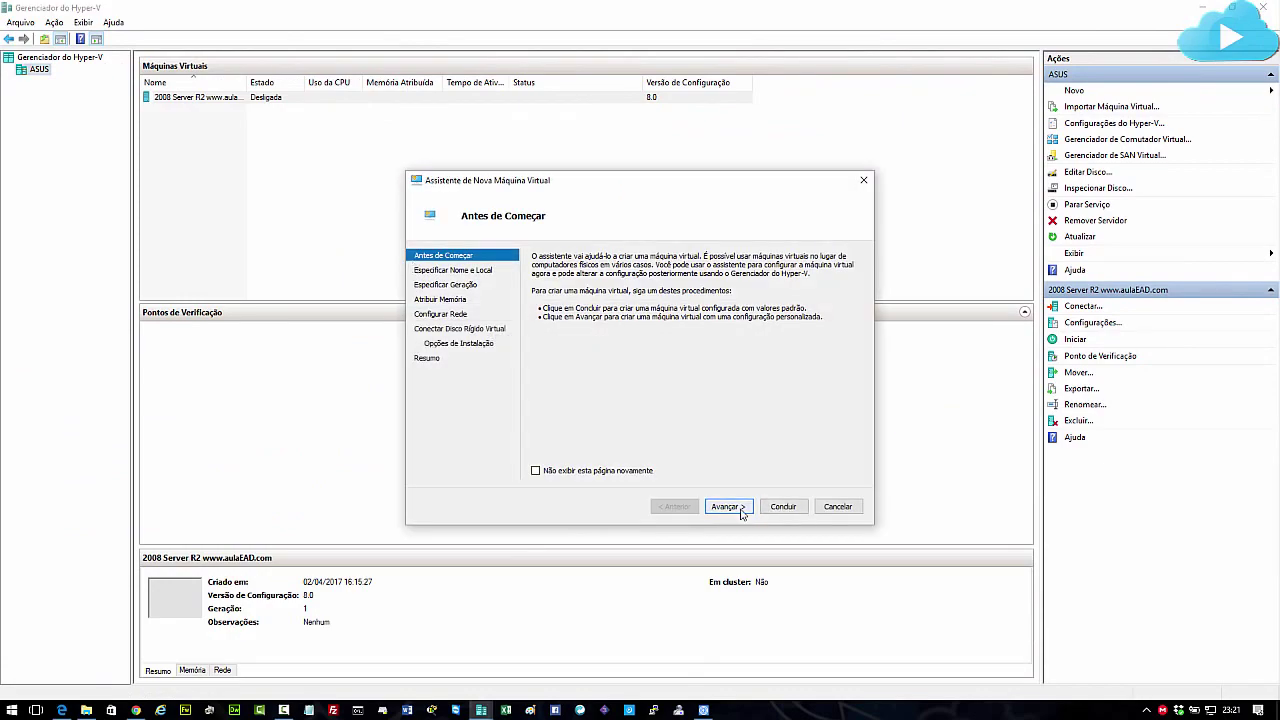
click(728, 506)
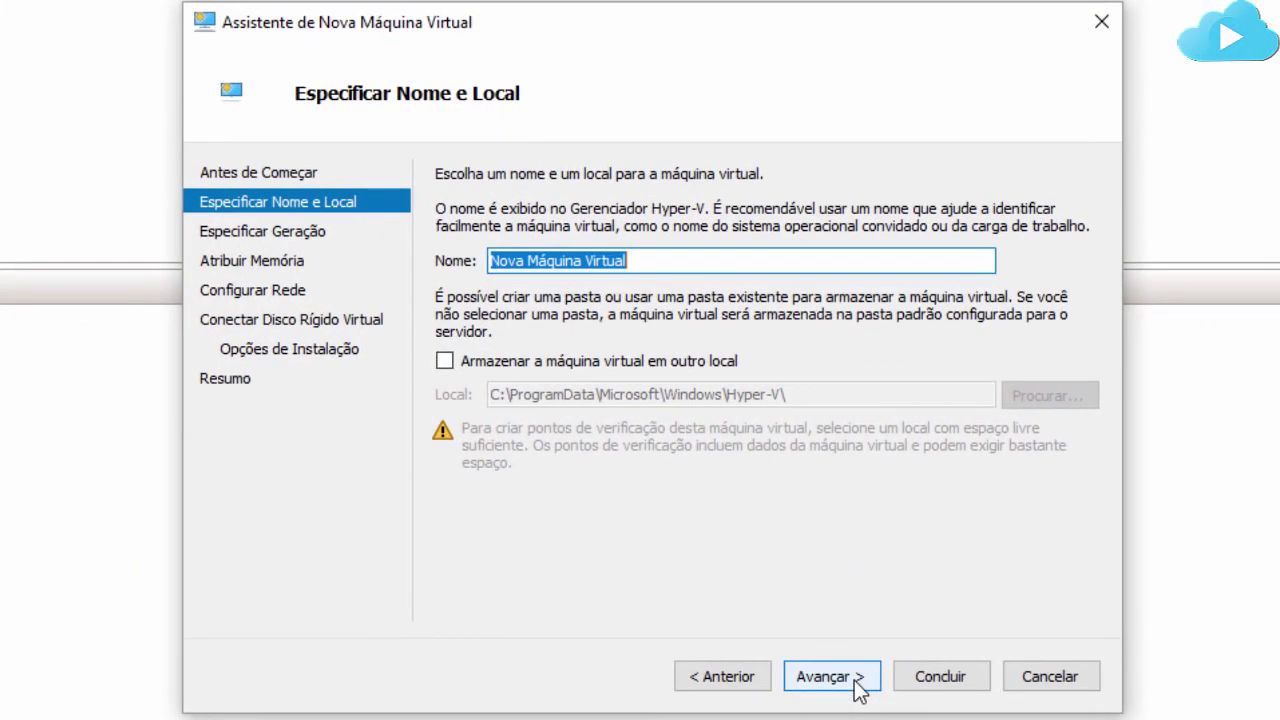
text(2012)
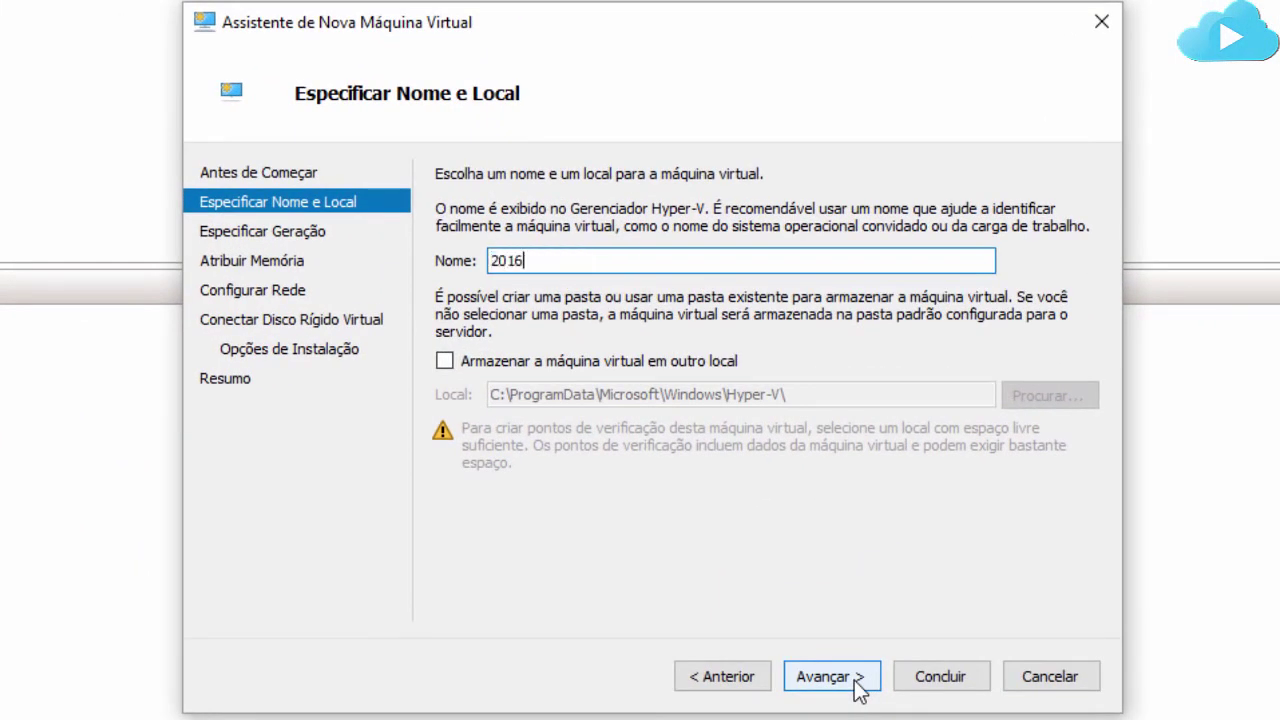
text( Zed)
key(BackSpace)
text(rver DataCenter www.aulaEAD.com)
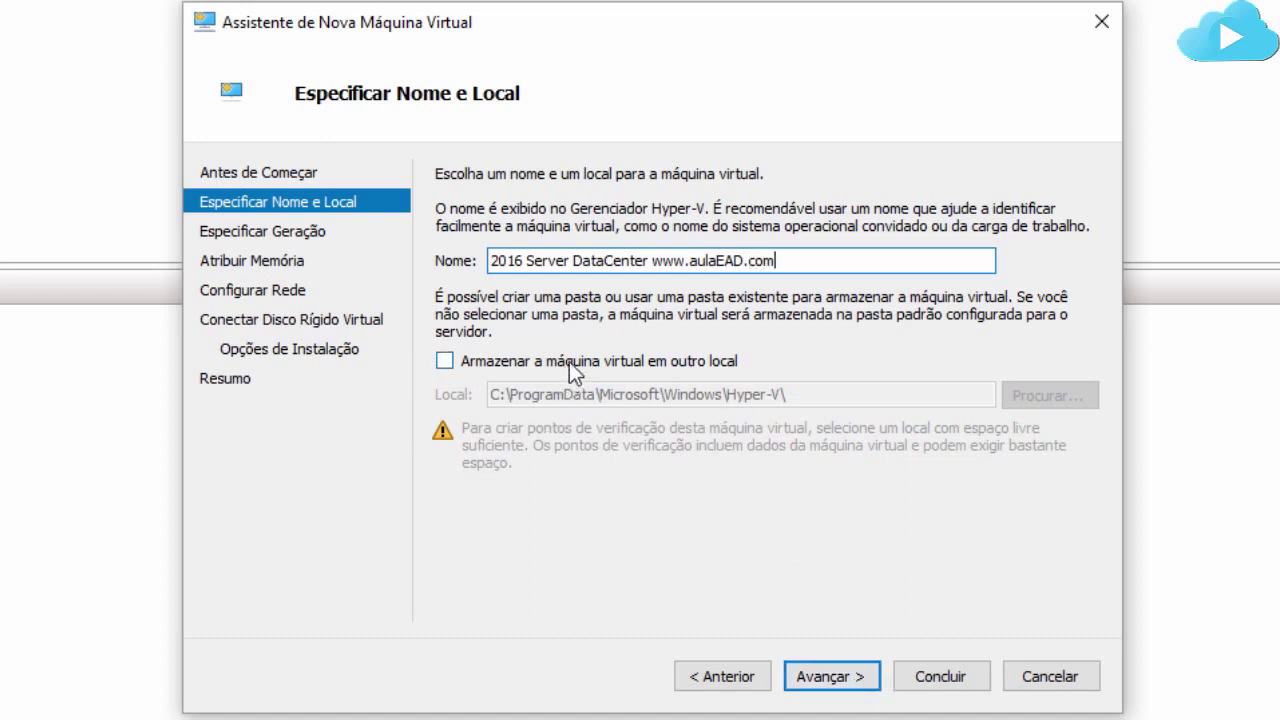
click(444, 360)
click(1032, 398)
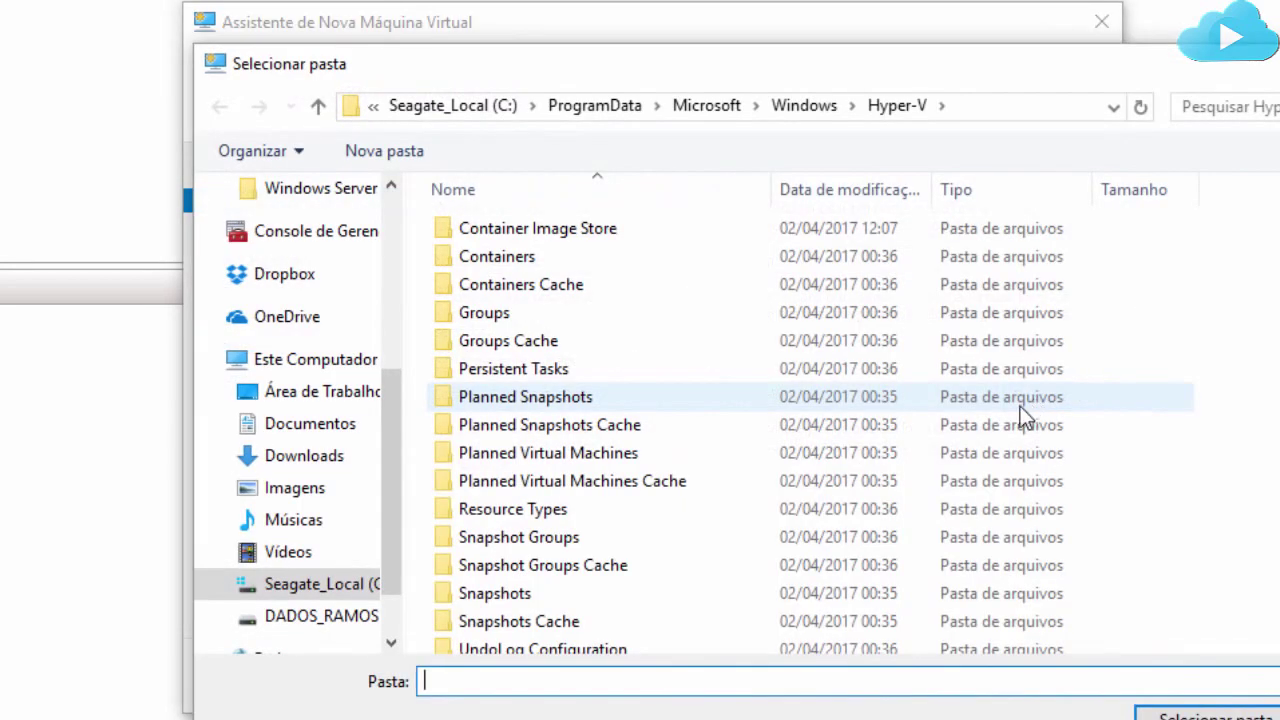
click(340, 370)
double_click(612, 438)
double_click(507, 481)
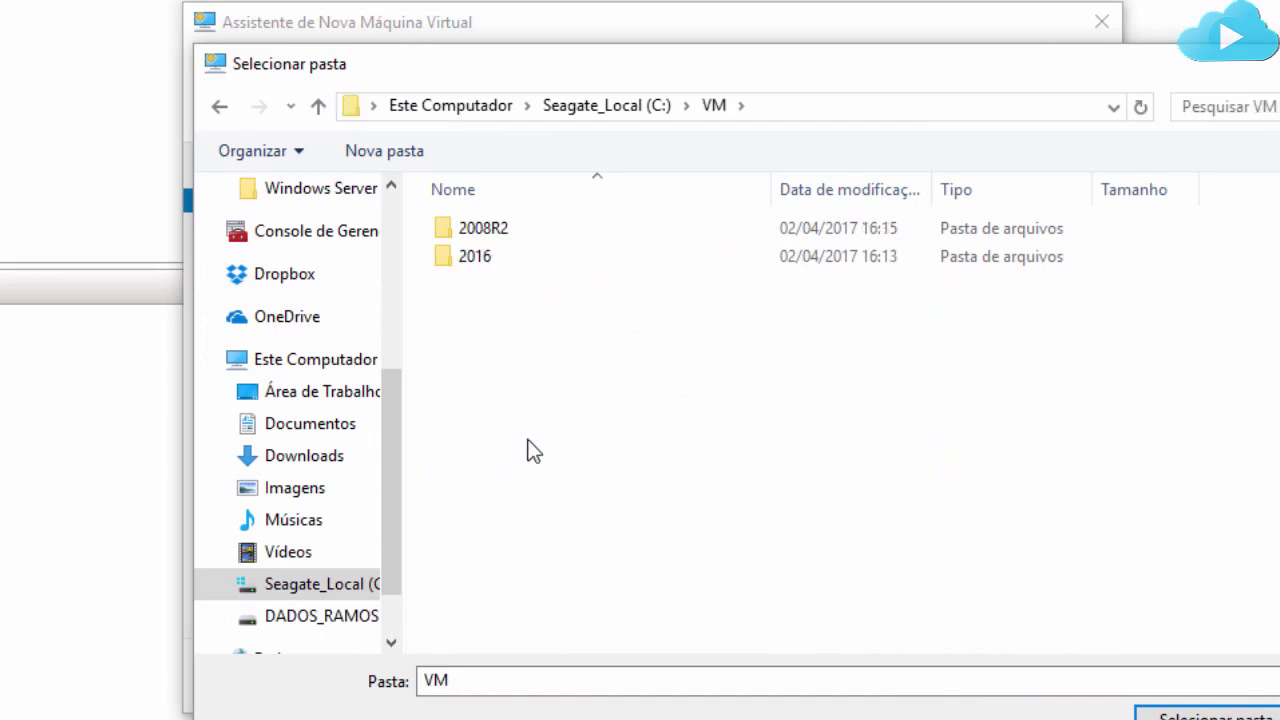
double_click(491, 266)
click(538, 236)
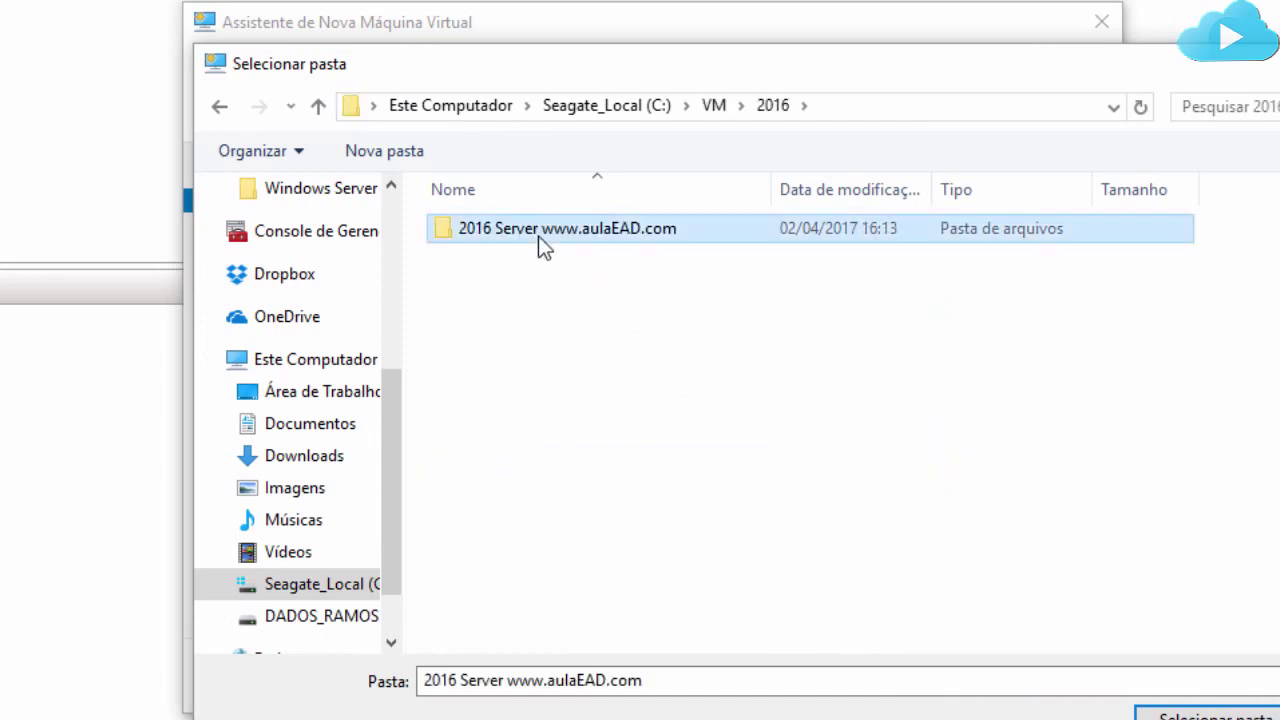
double_click(538, 236)
click(1214, 716)
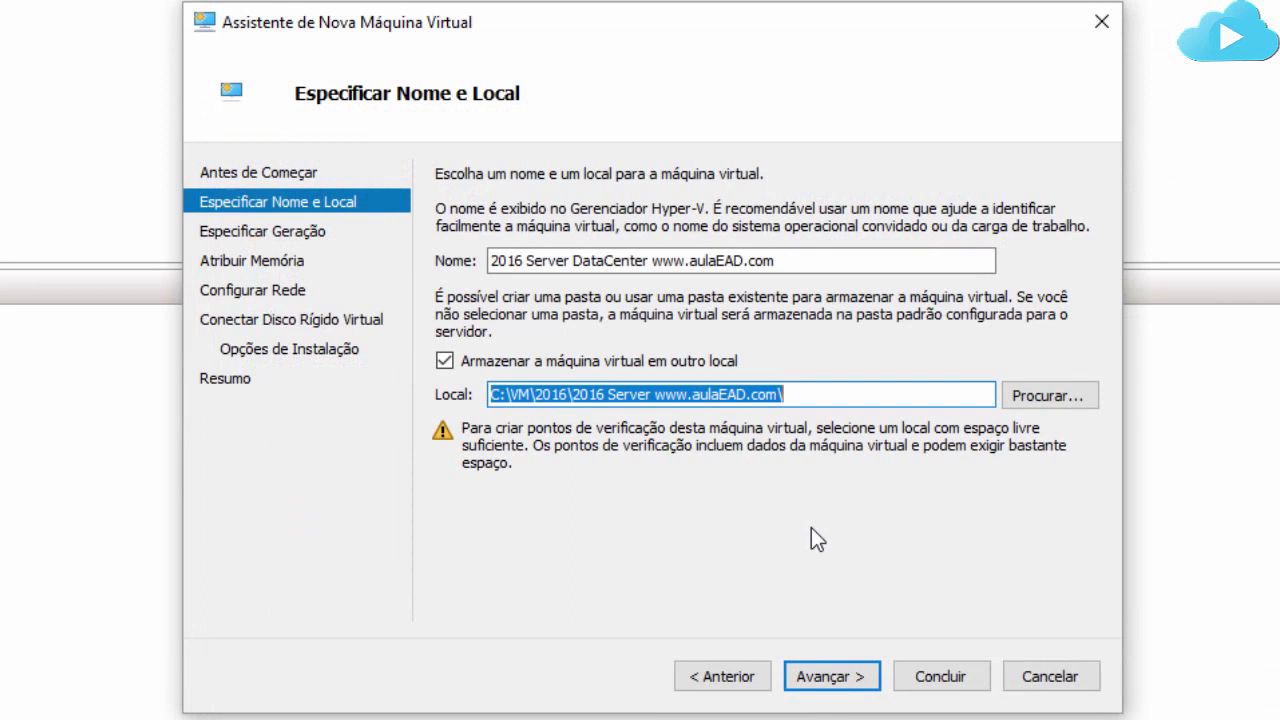
click(852, 680)
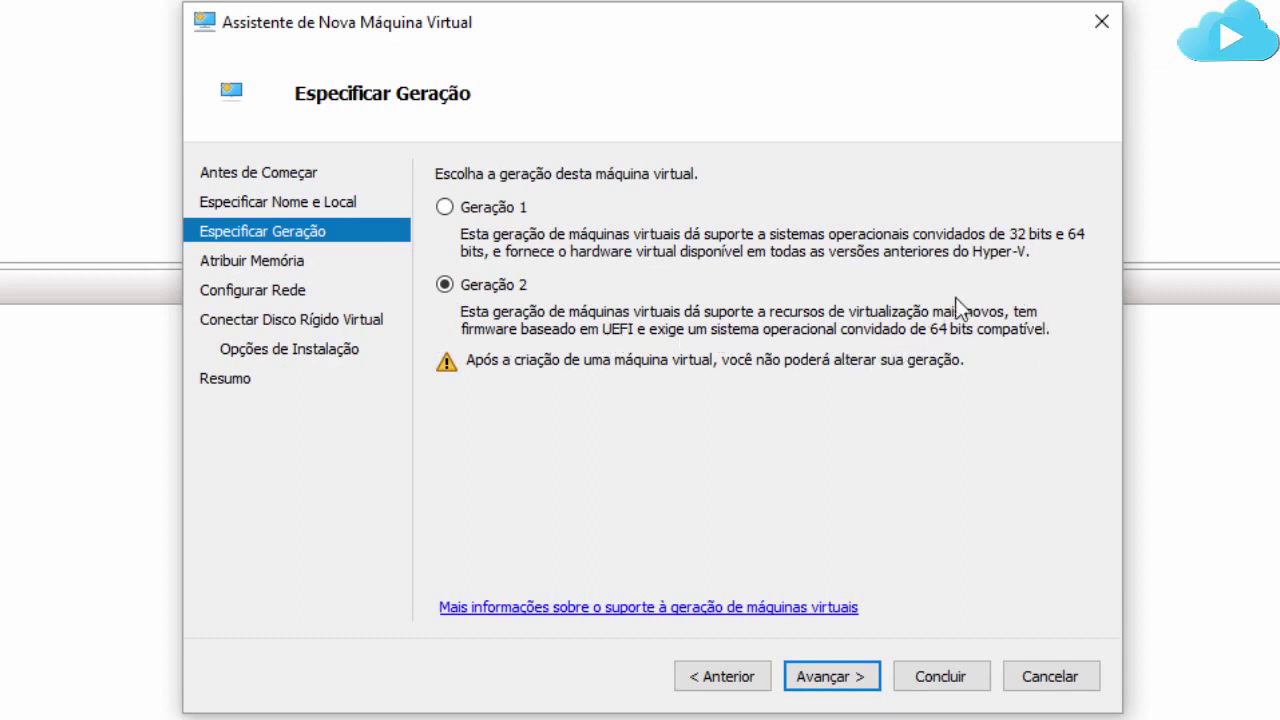
Use Geração 2 for the virtual machine and set its startup memory to 4000 MB
click(860, 676)
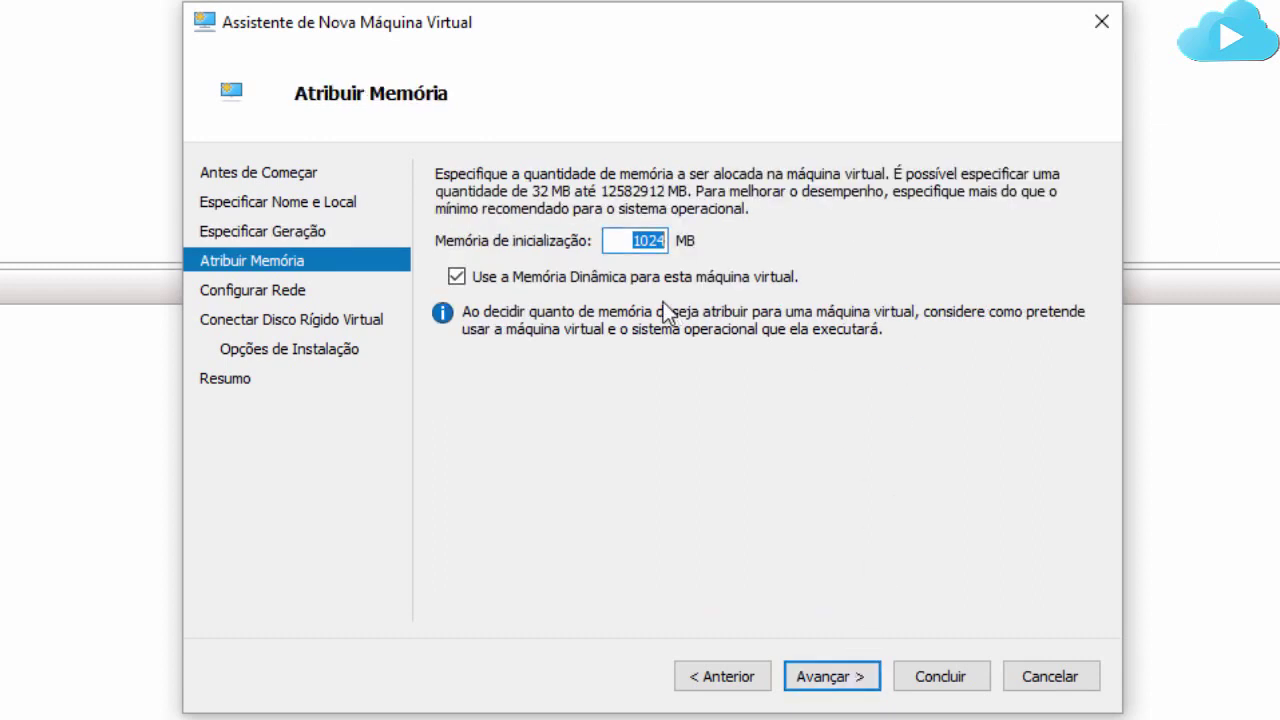
text(4000)
click(843, 679)
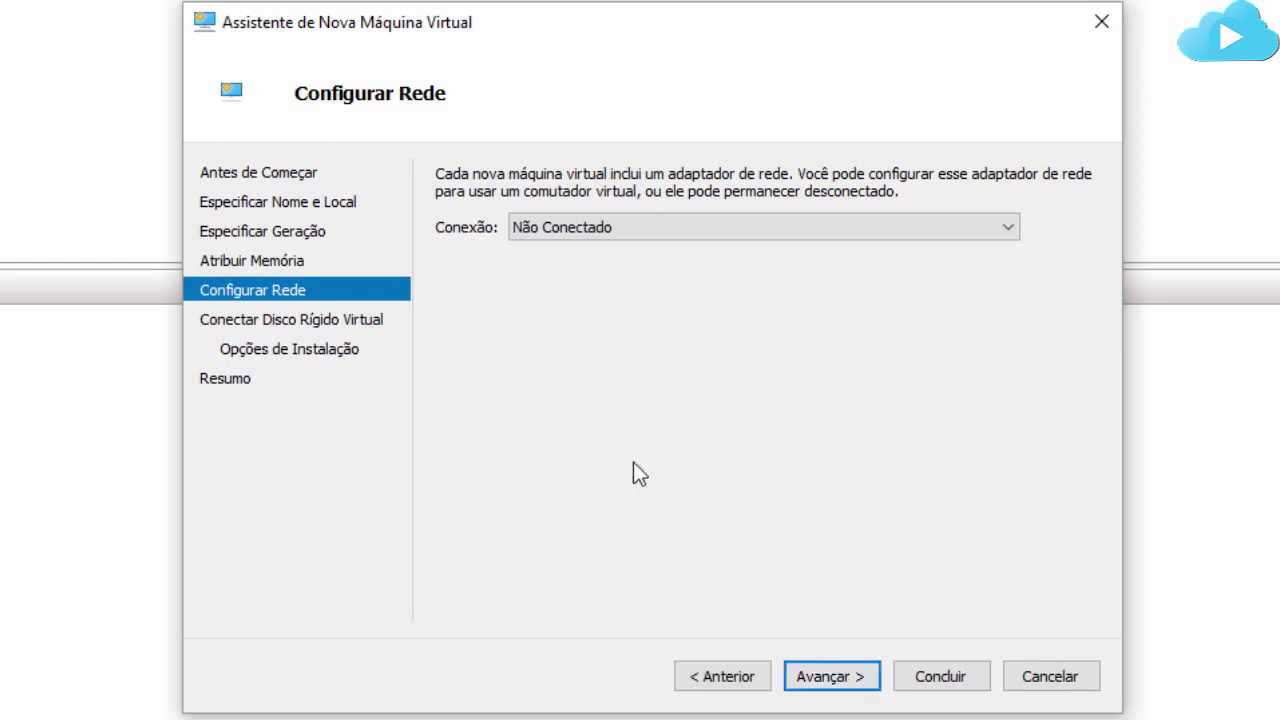
Connect the virtual machine's network adapter to Rede Interna and proceed to the virtual hard disk settings
click(583, 226)
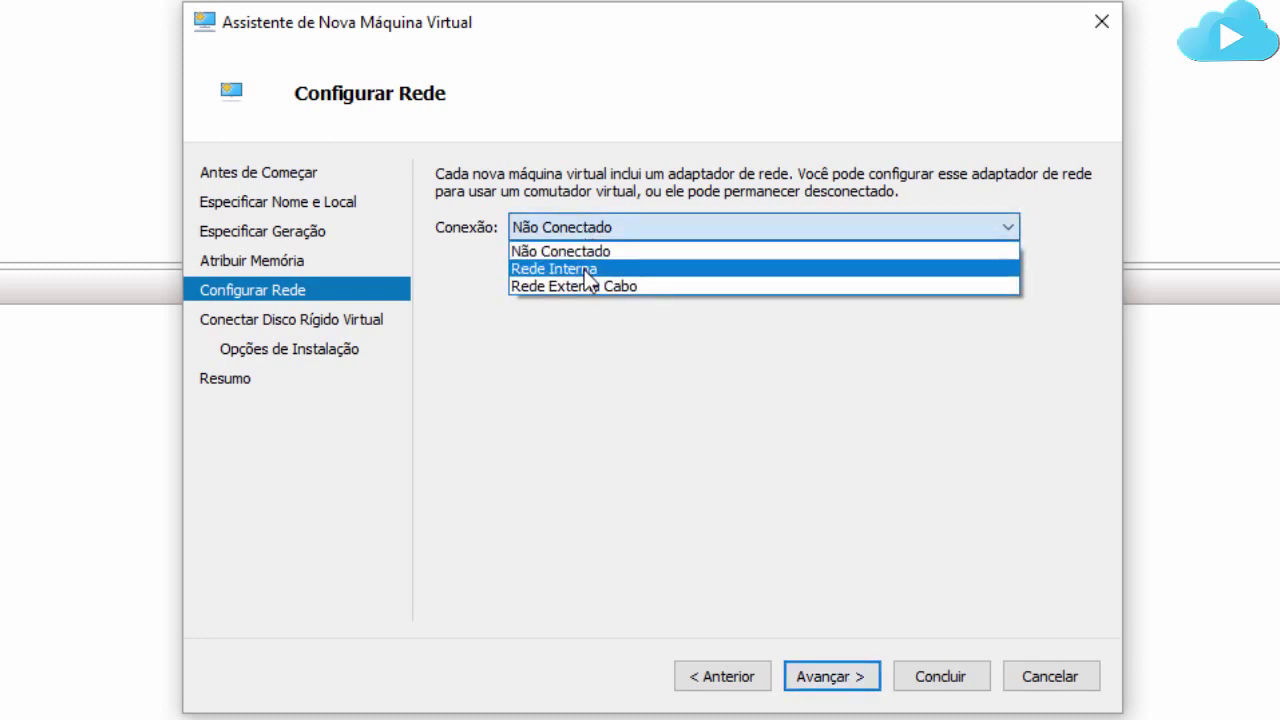
click(584, 270)
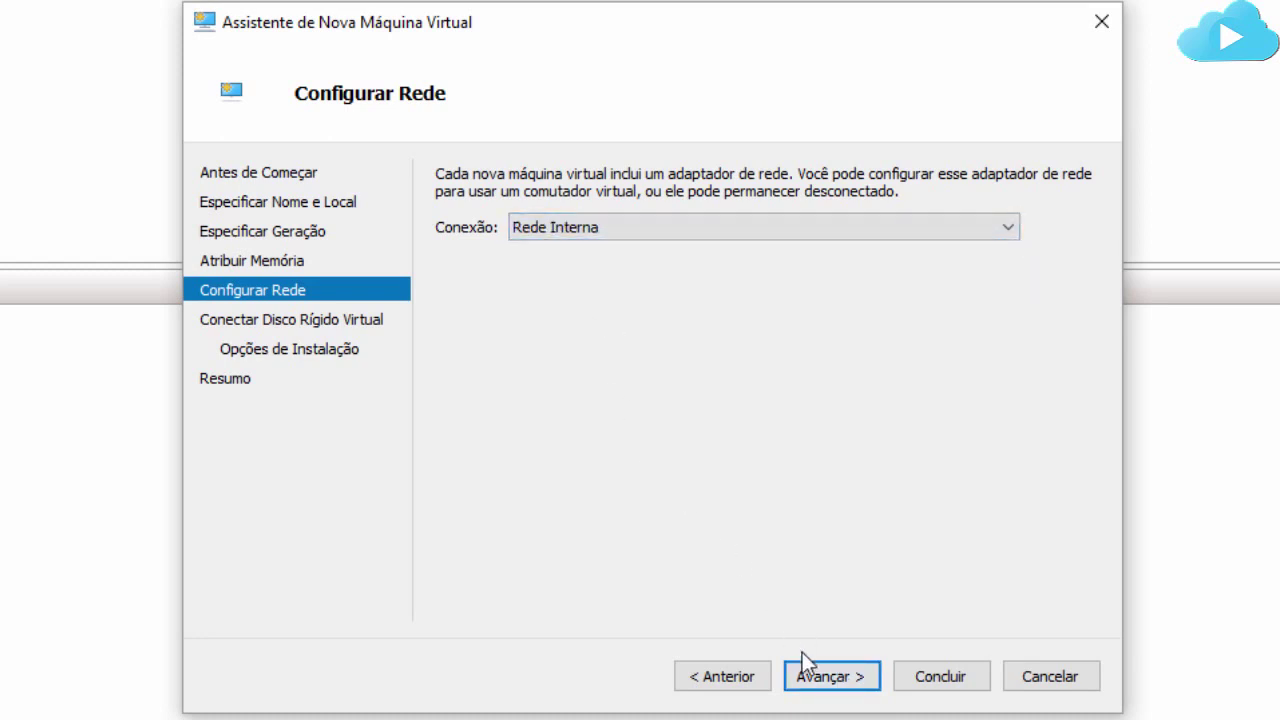
click(814, 677)
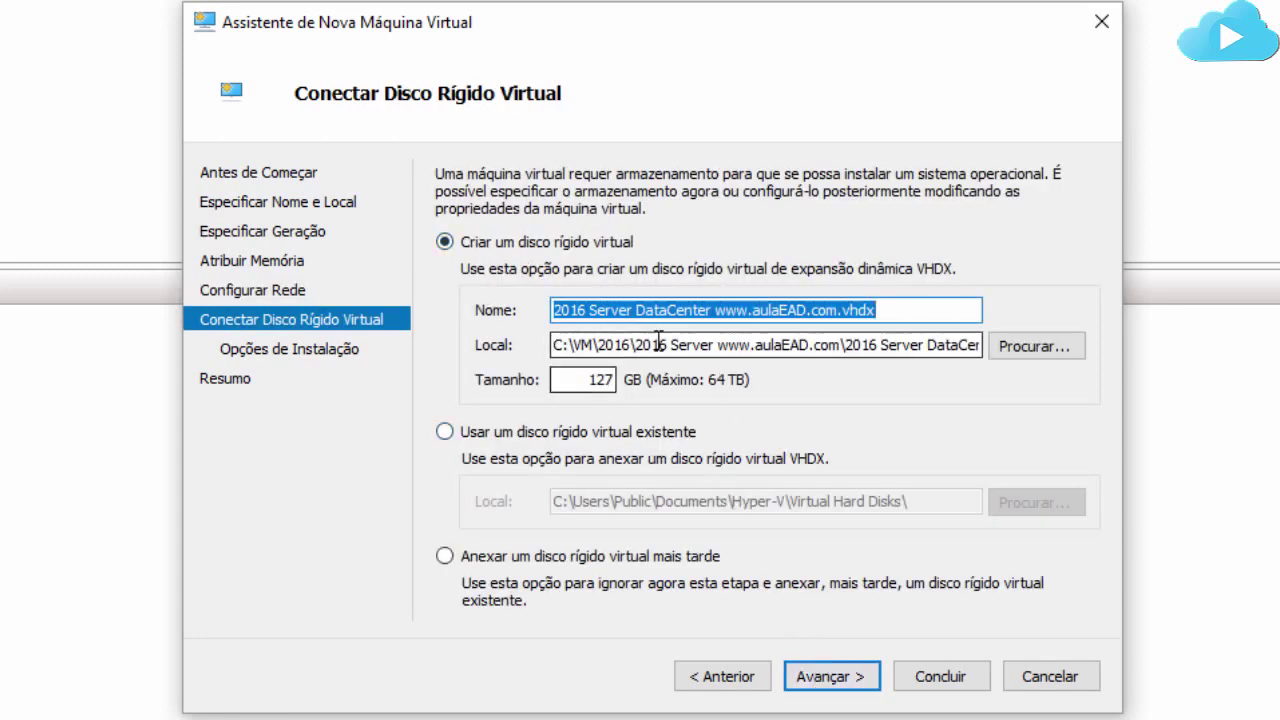
Create a new 127 GB virtual hard disk and choose to install the operating system from an image file
double_click(584, 383)
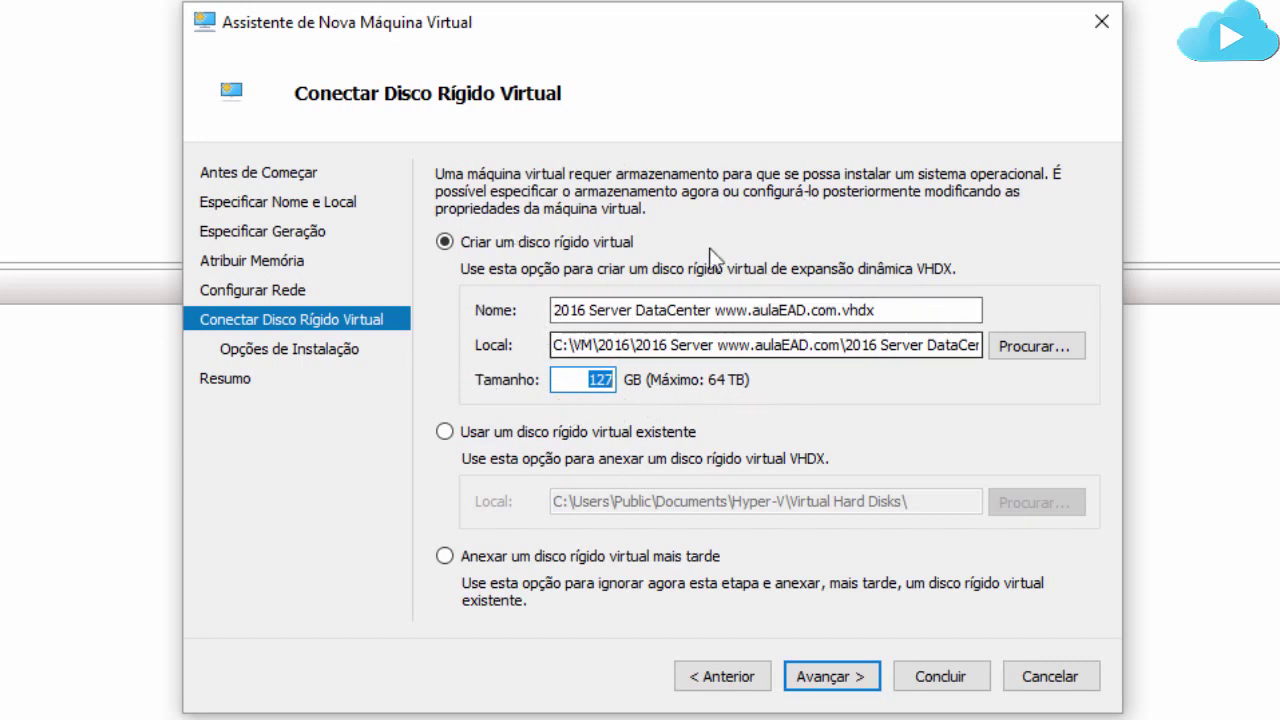
click(838, 688)
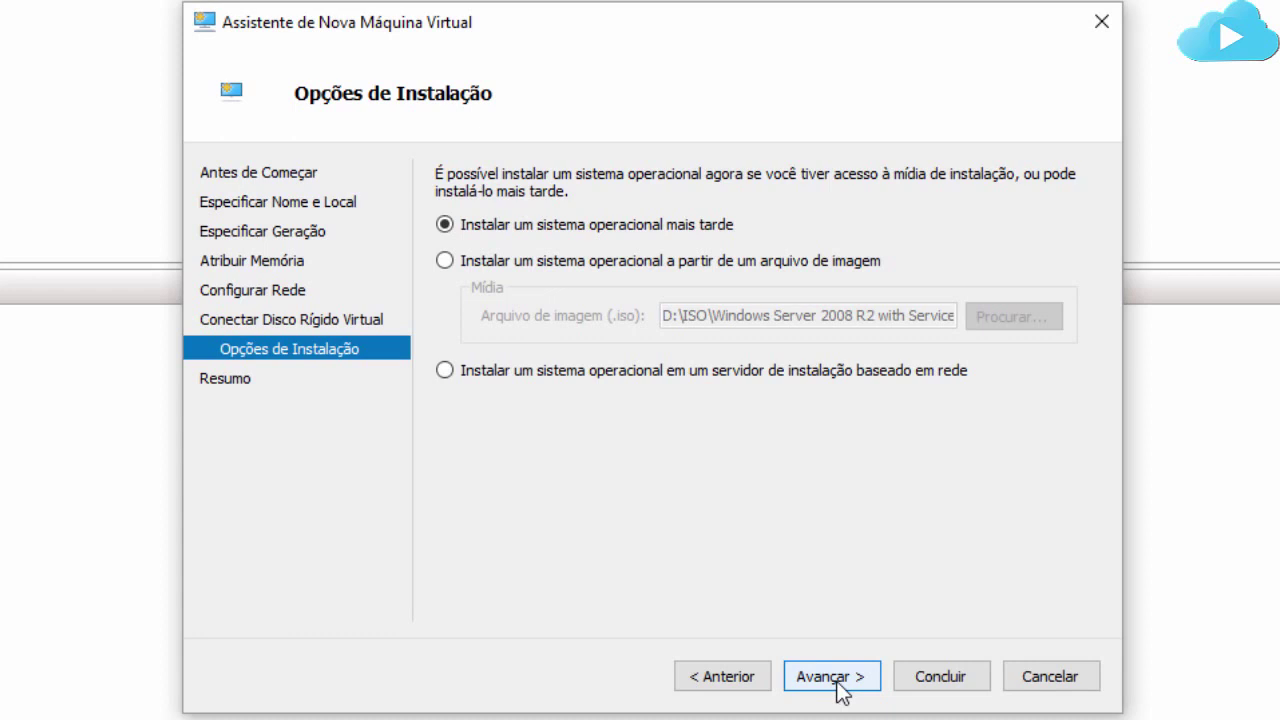
click(444, 261)
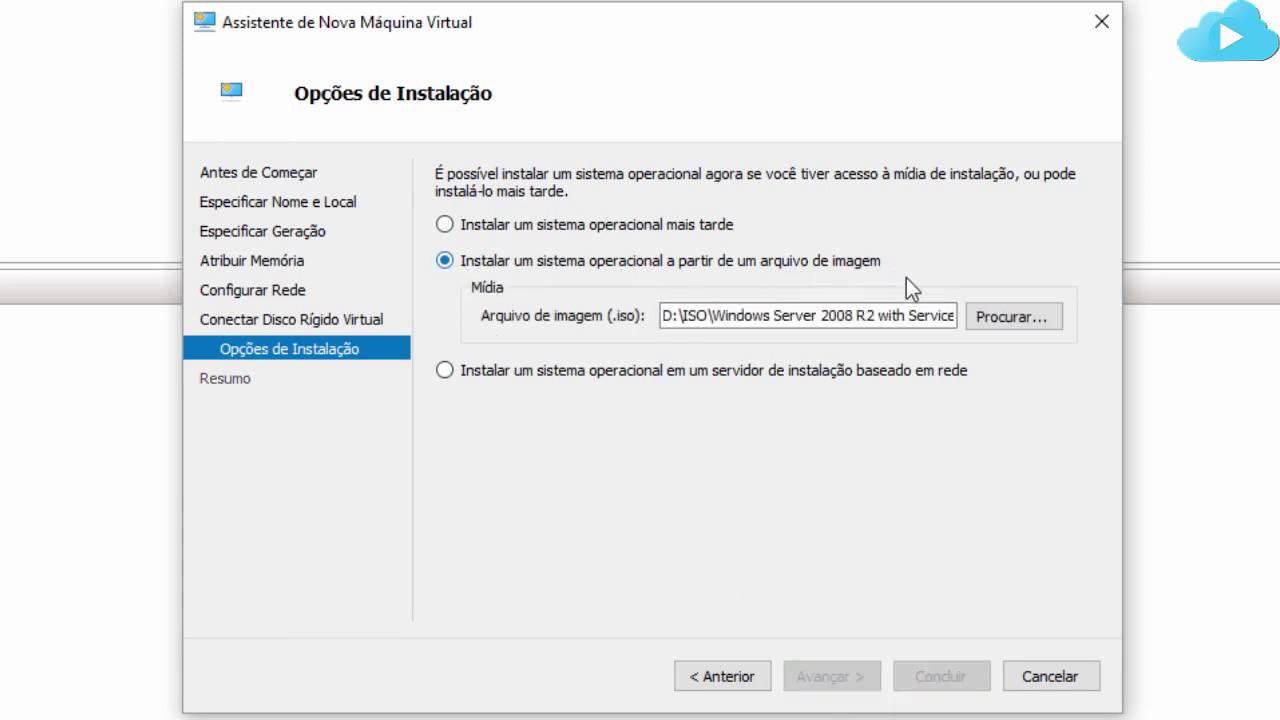
Use pt_windows_server_2016_x64_dvd_9714926 from D:\ISO as the installation image and finish creating the virtual machine
click(1000, 318)
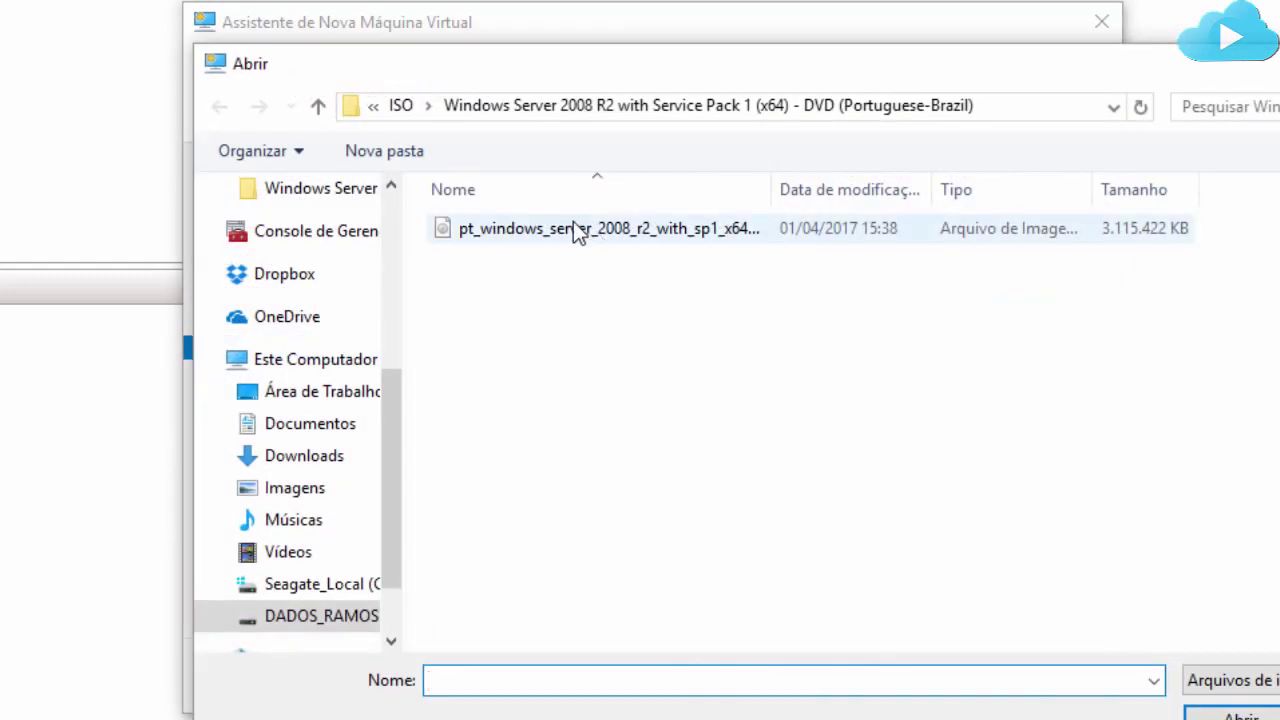
click(403, 106)
click(585, 342)
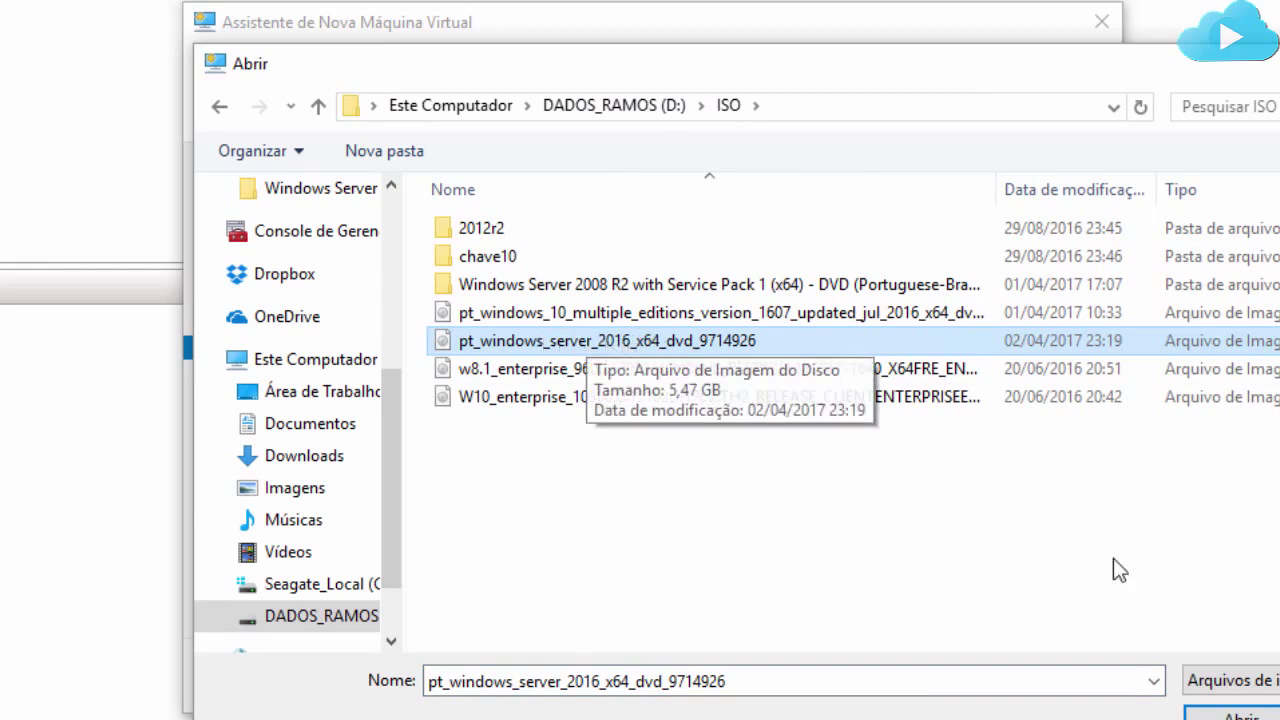
click(1236, 714)
click(843, 683)
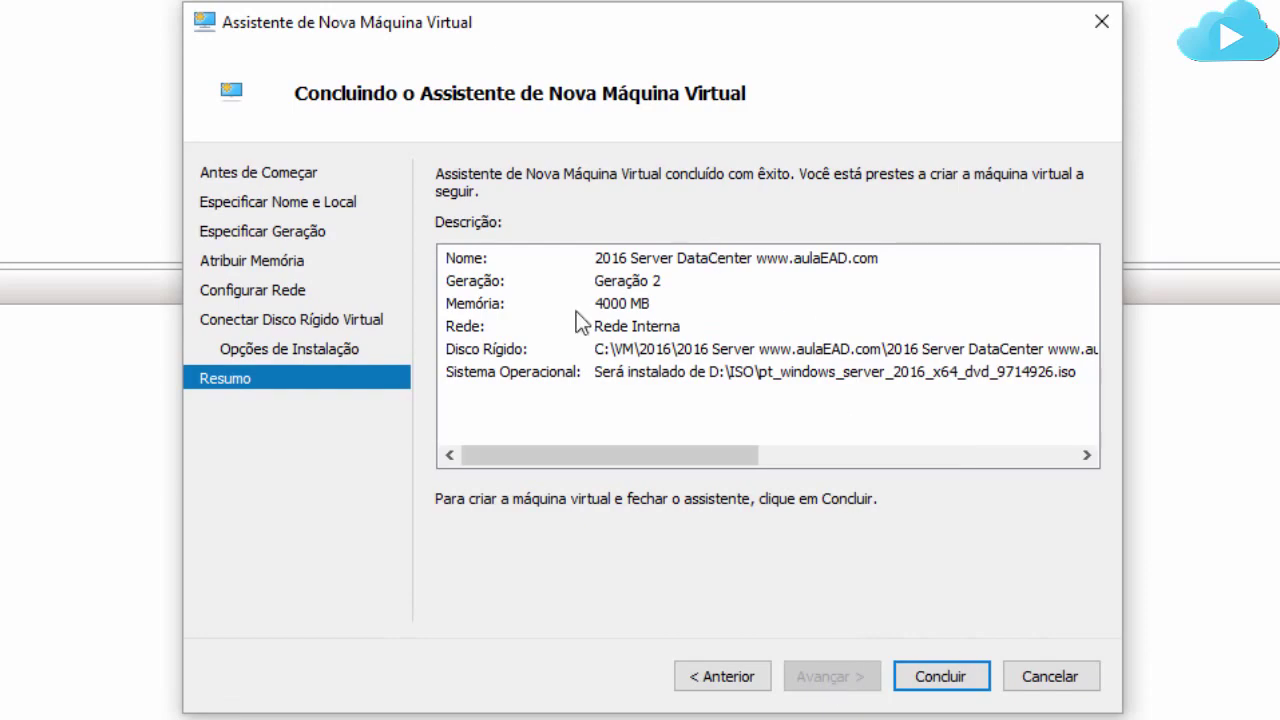
click(941, 682)
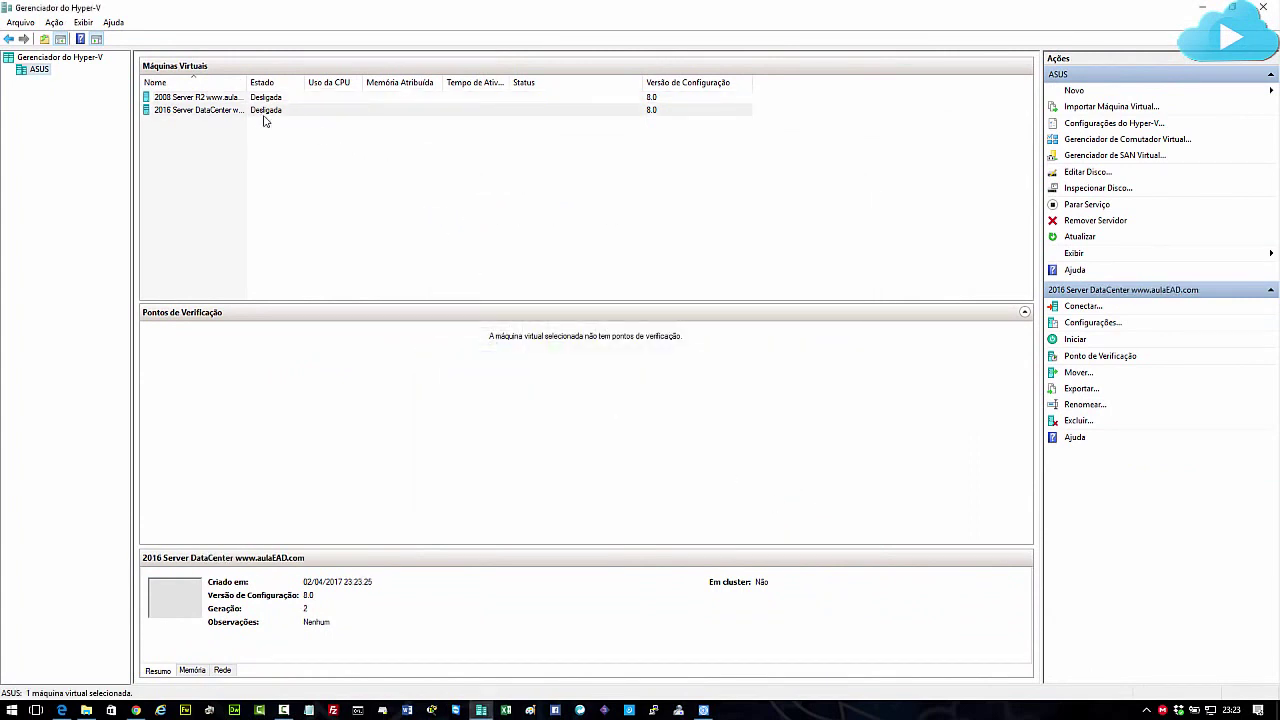
Set the 2016 Server DataCenter virtual machine's number of virtual processors to 2 and save its settings
right_click(208, 110)
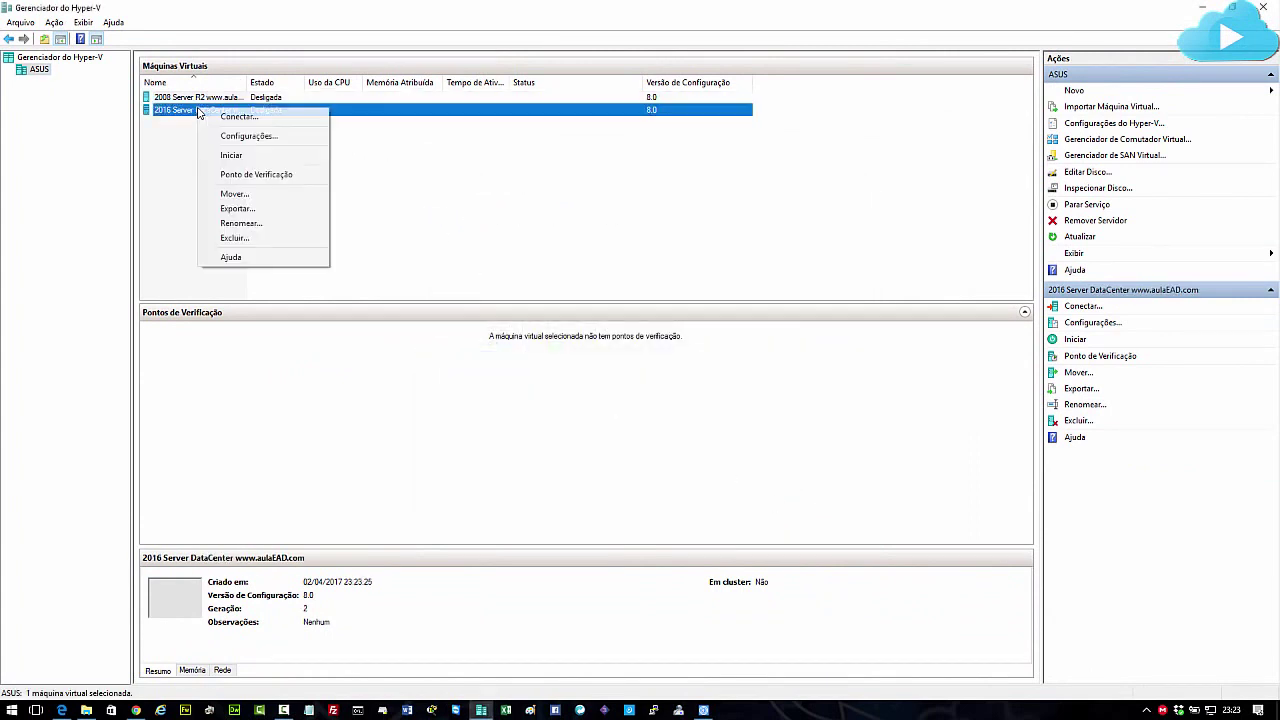
click(247, 137)
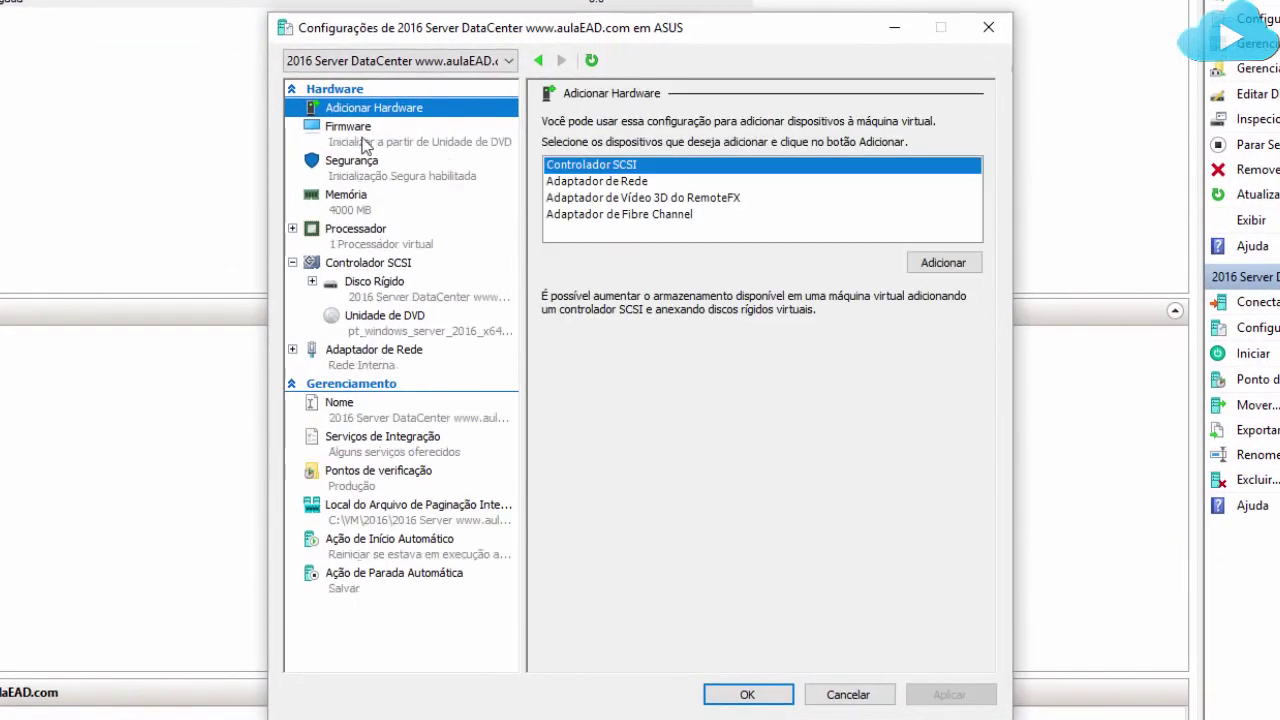
click(352, 234)
click(801, 168)
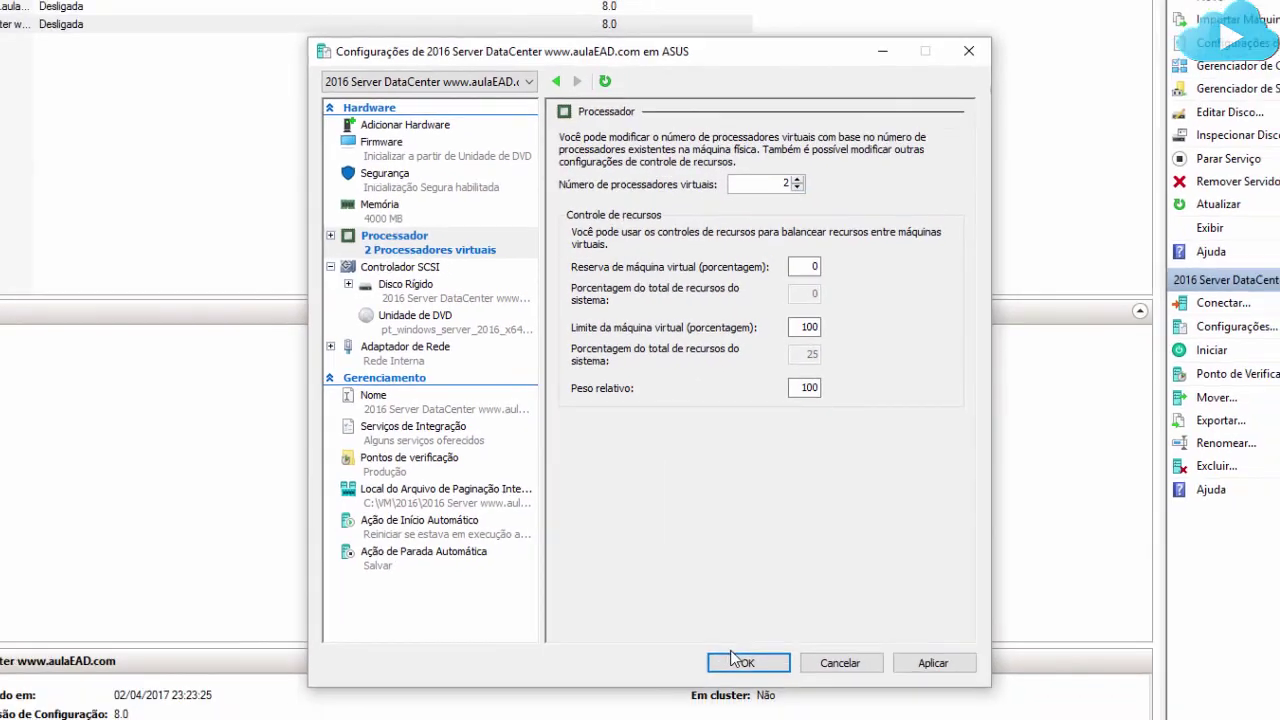
click(737, 692)
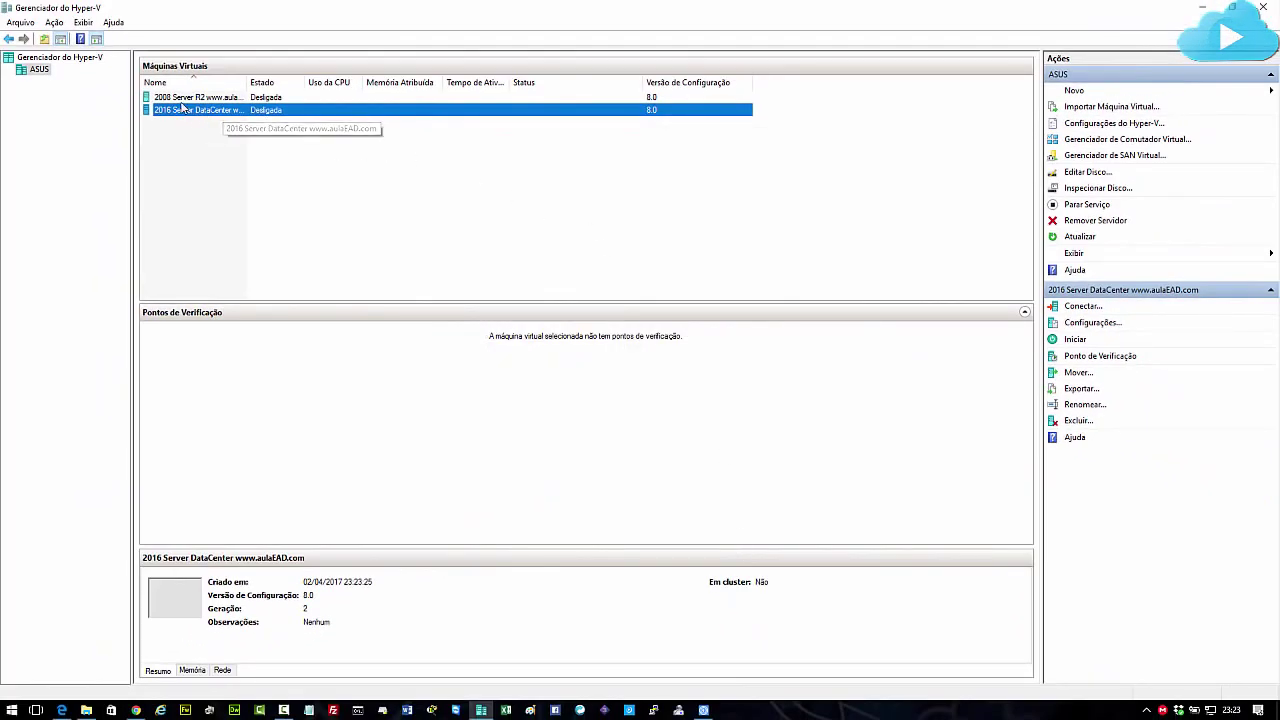
Connect to the 2016 Server DataCenter virtual machine, start it and boot from the installation DVD
double_click(209, 110)
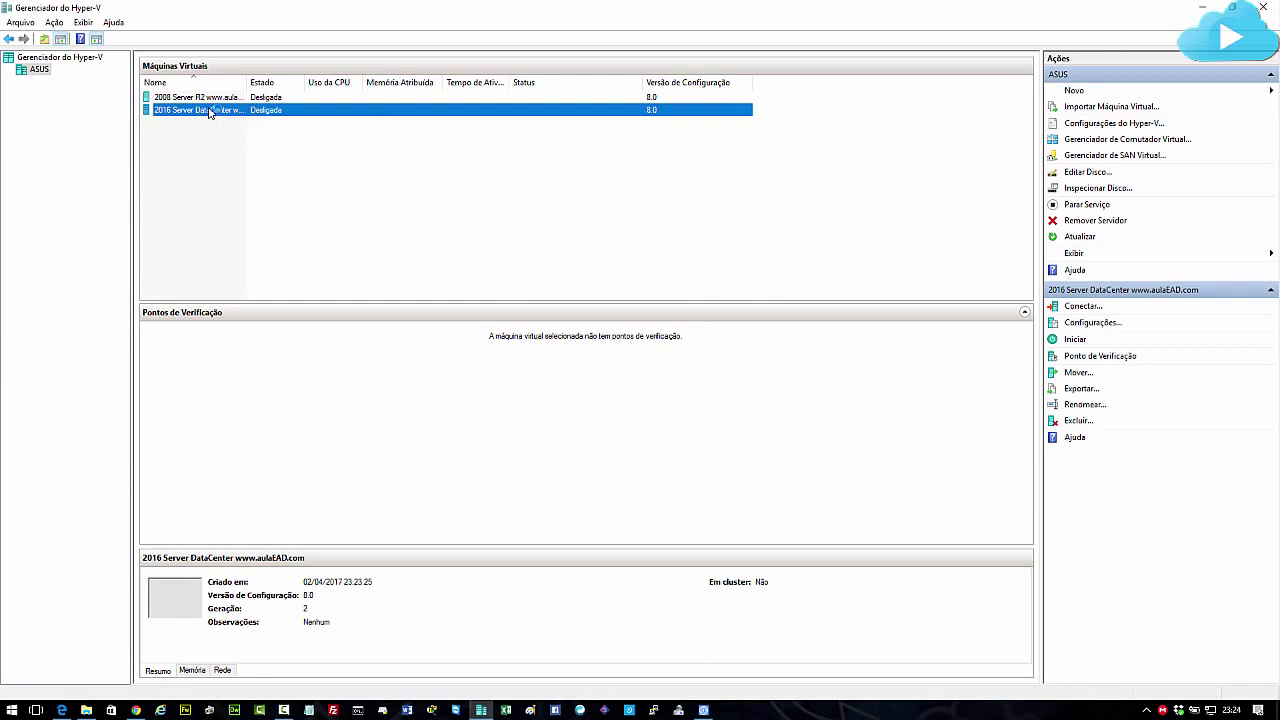
click(1205, 7)
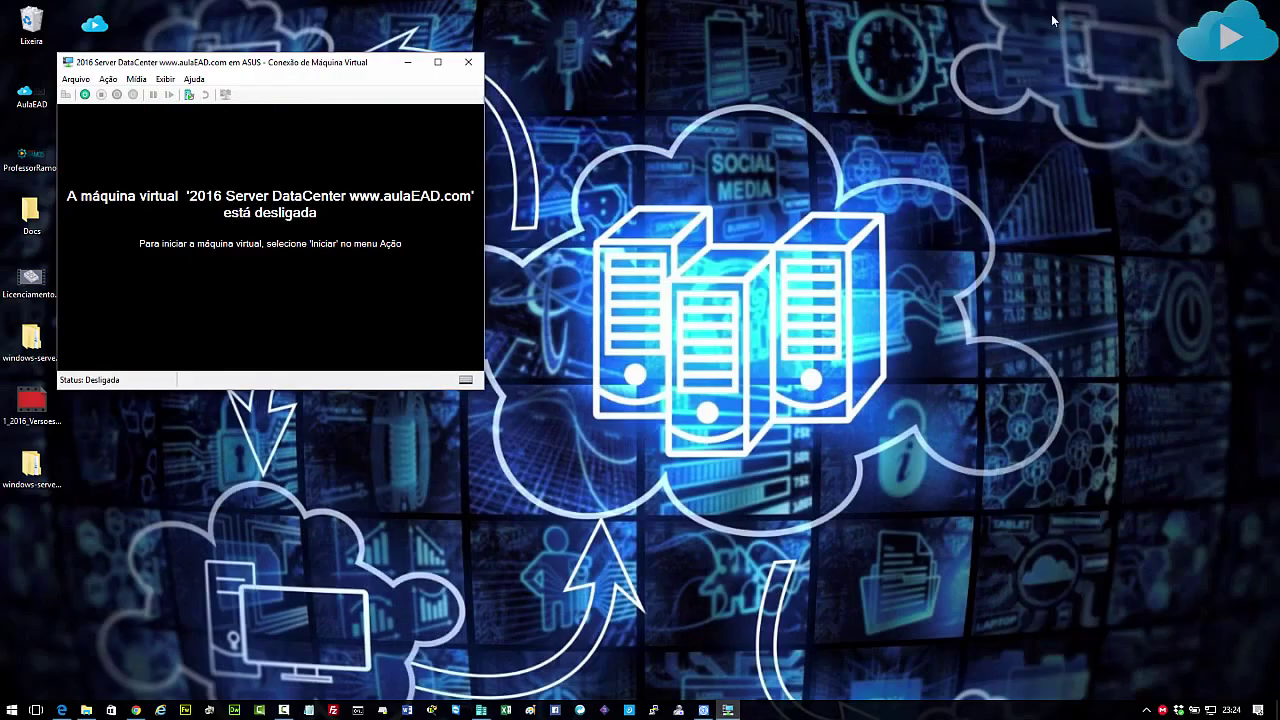
drag(346, 69, 685, 153)
click(424, 178)
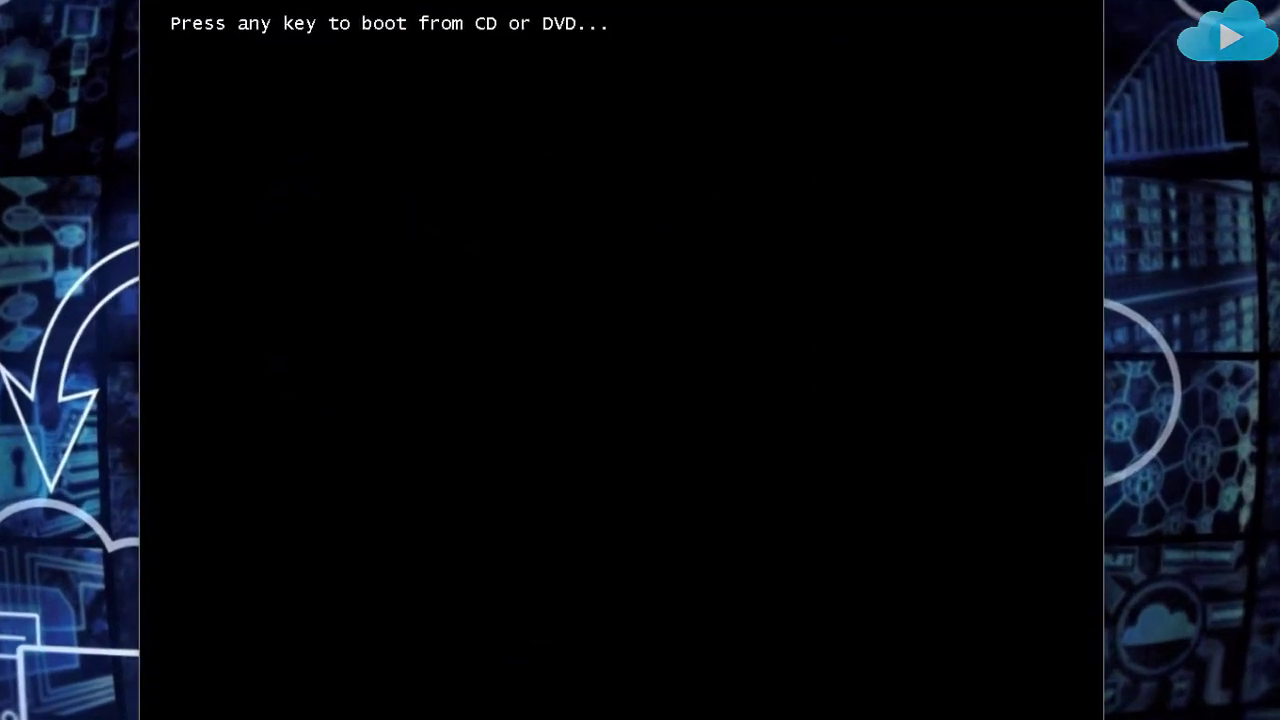
key(Return)
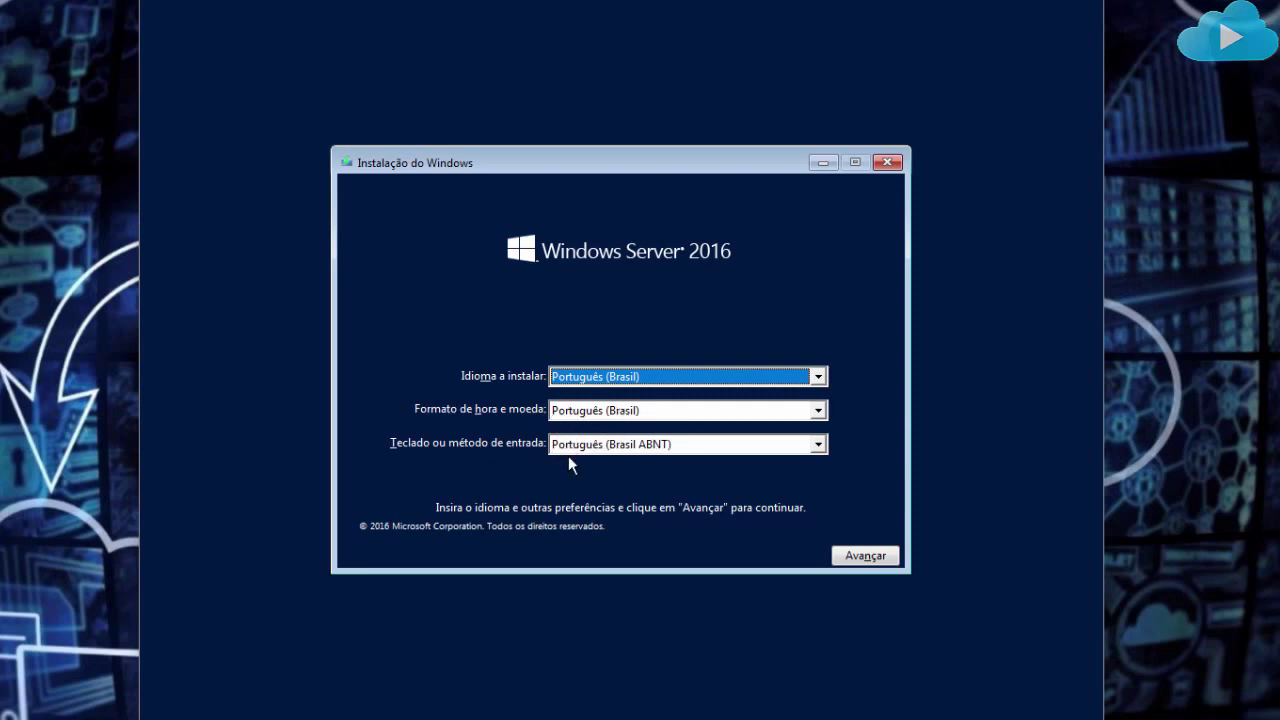
Set the keyboard layout to Estados Unidos (internacional) and continue the Windows installation
click(818, 444)
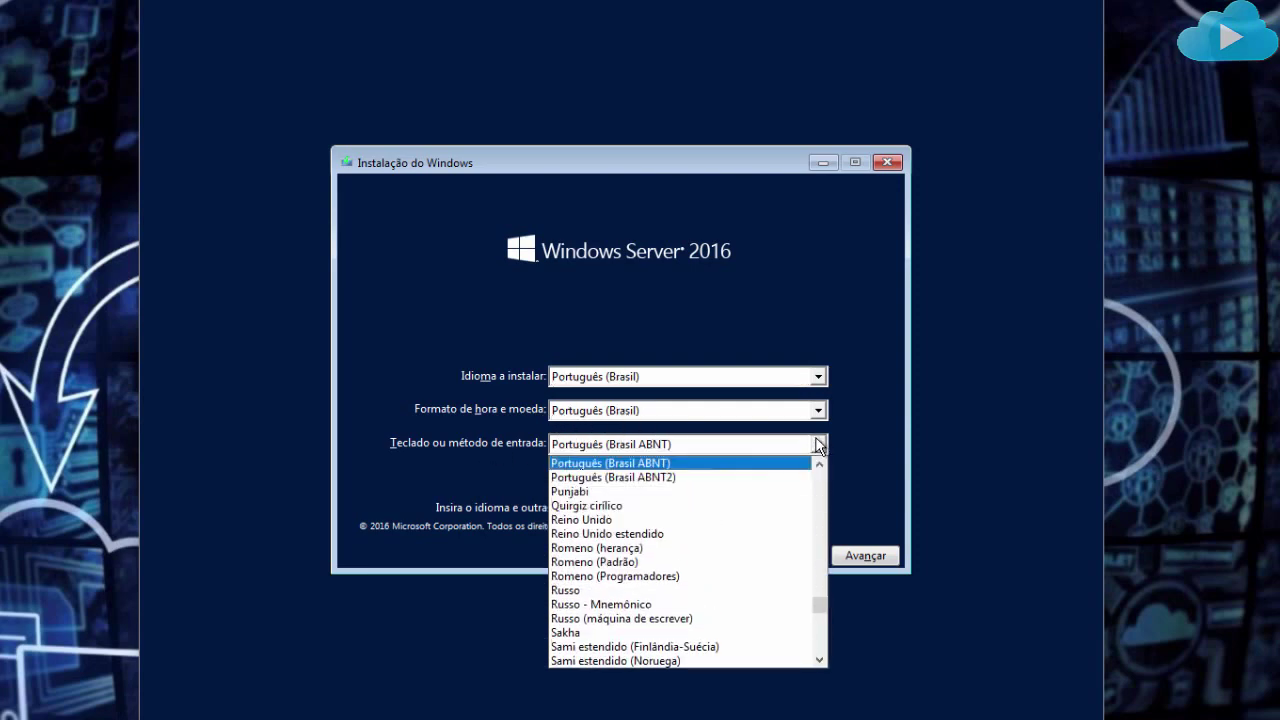
key(i)
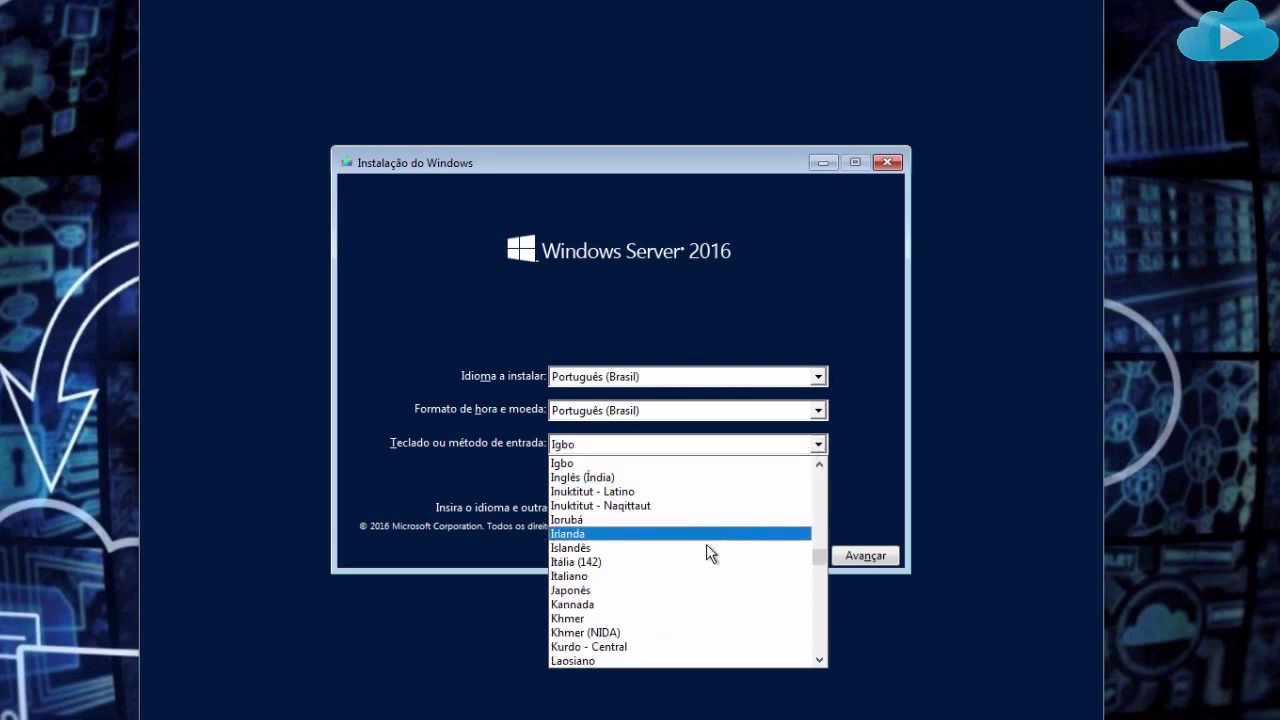
key(e)
key(e)
key(e)
click(655, 576)
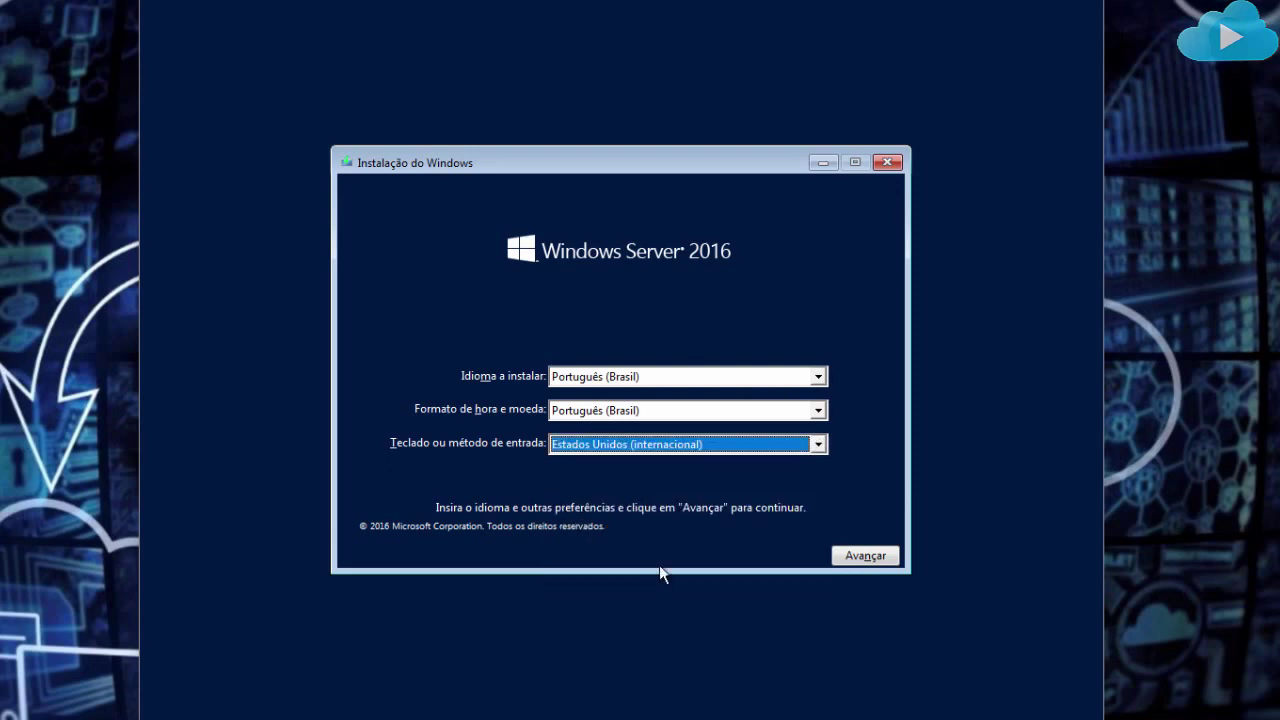
click(864, 556)
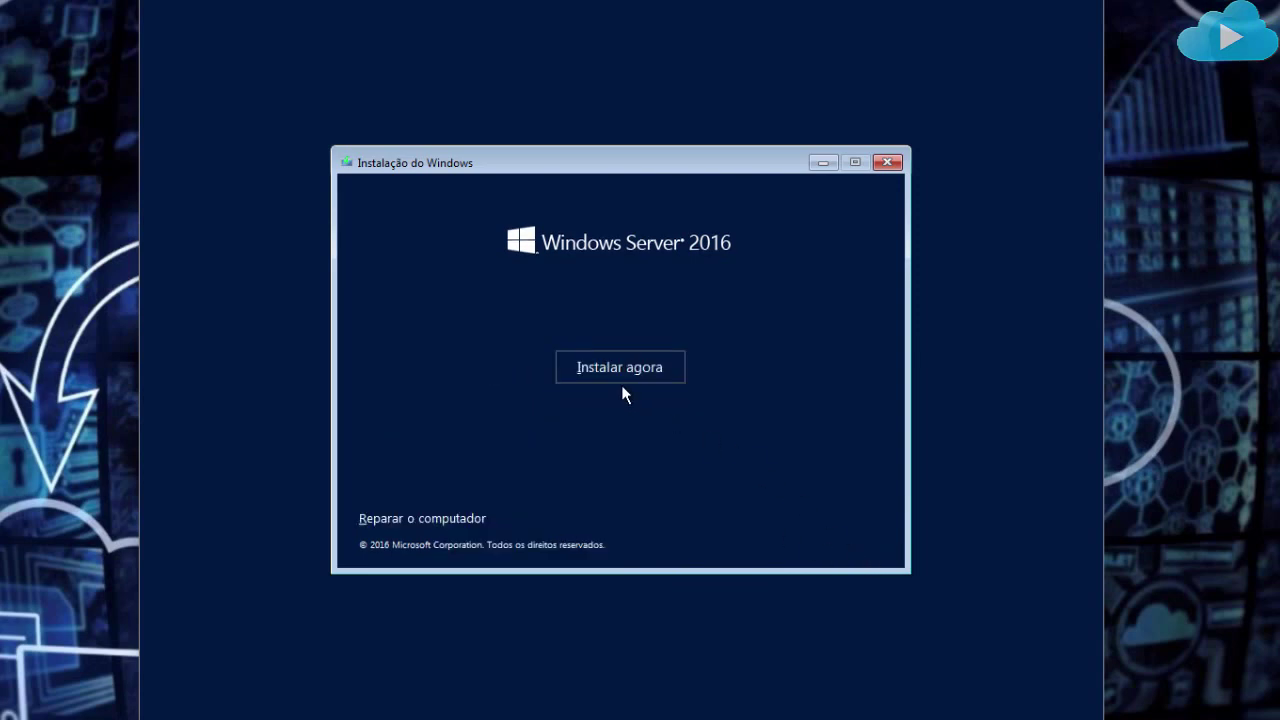
Start the Windows Server installation, enter the product key and continue
click(626, 376)
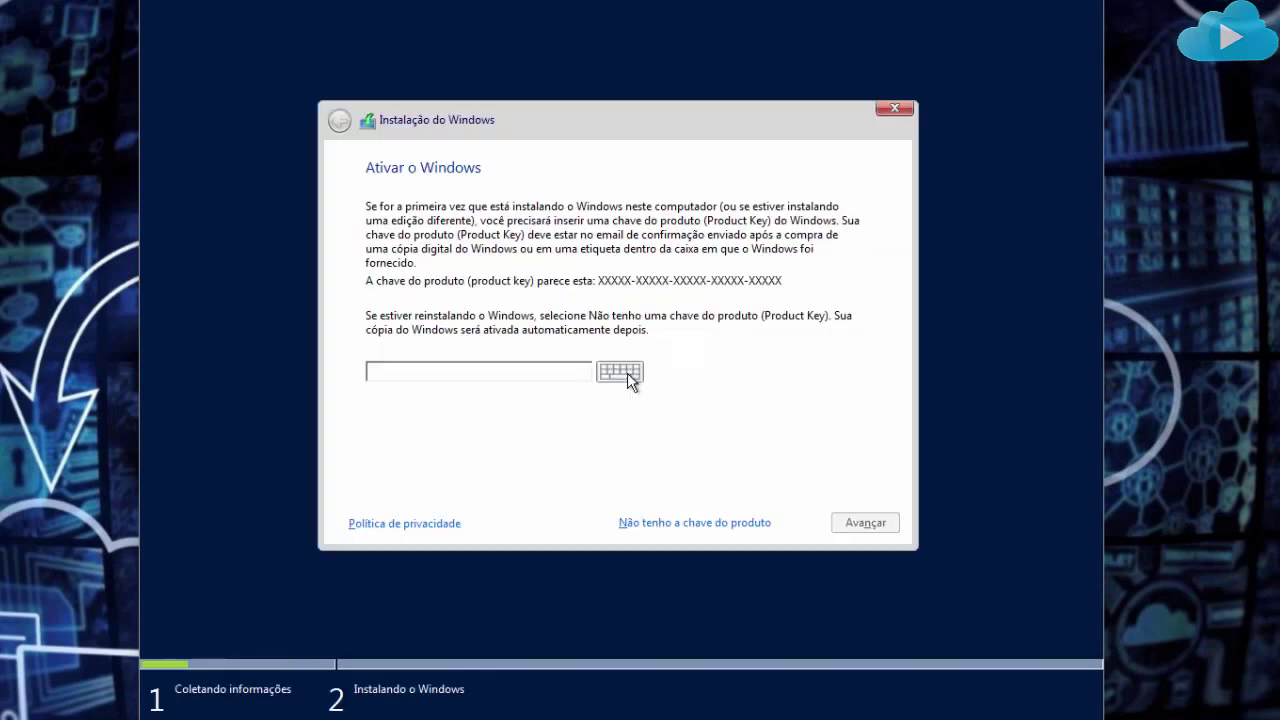
click(689, 525)
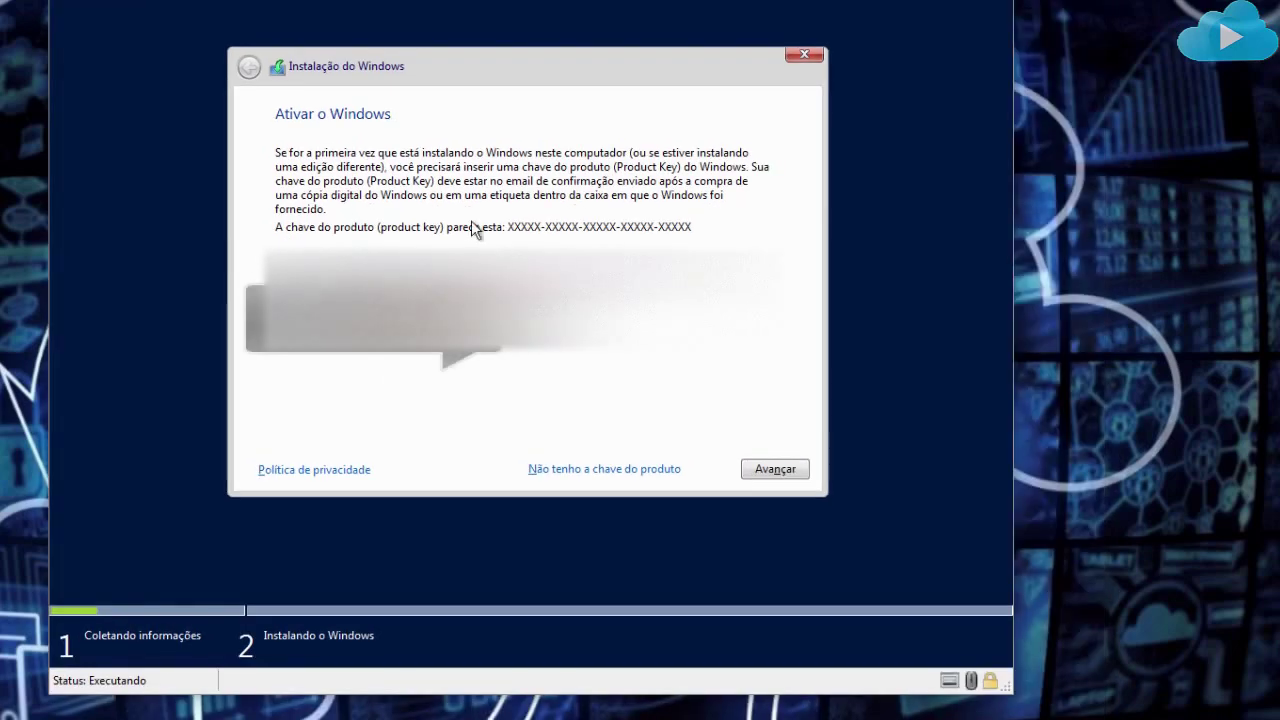
click(775, 469)
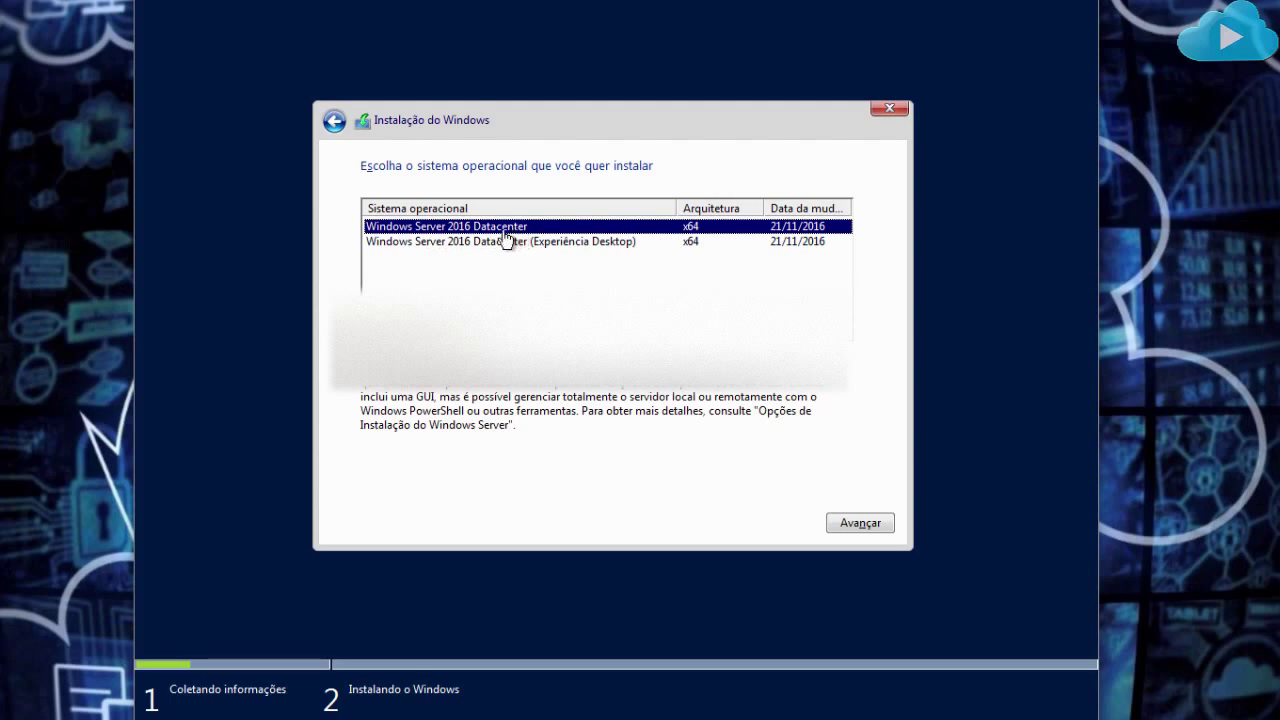
Compare the edition descriptions and choose Windows Server 2016 Datacenter (Experiência Desktop) as the operating system to install
click(440, 244)
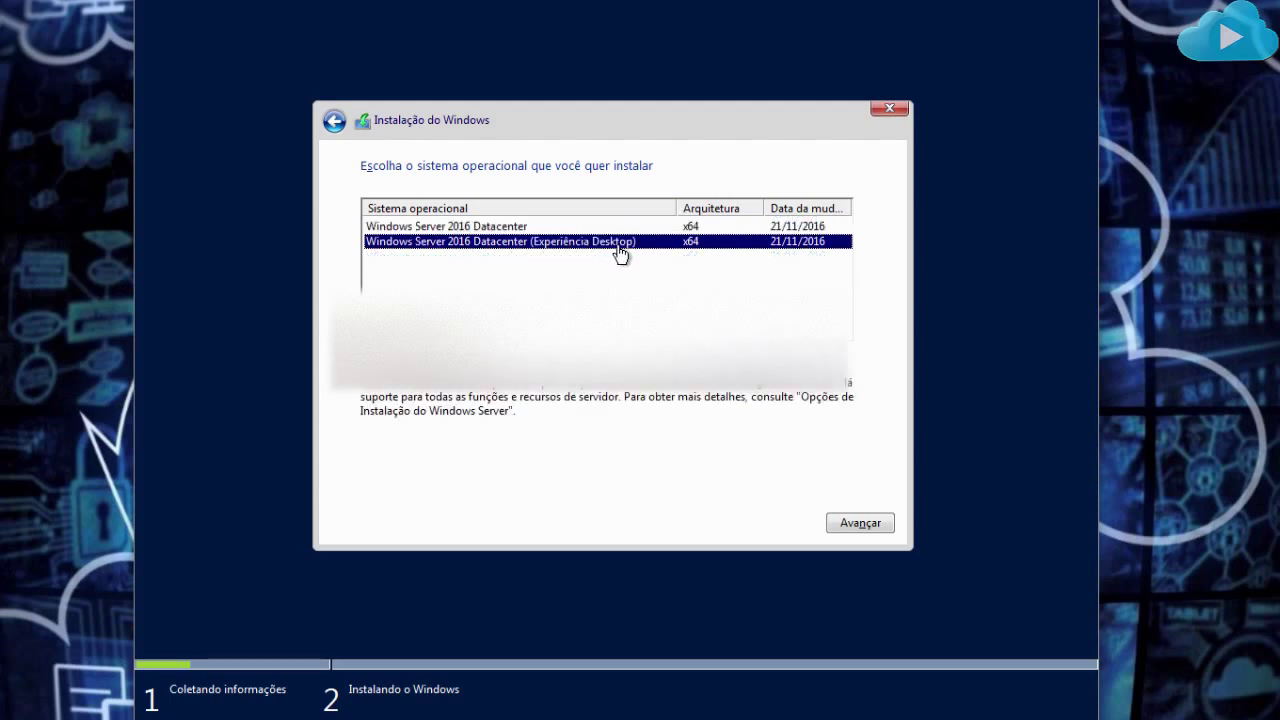
click(485, 230)
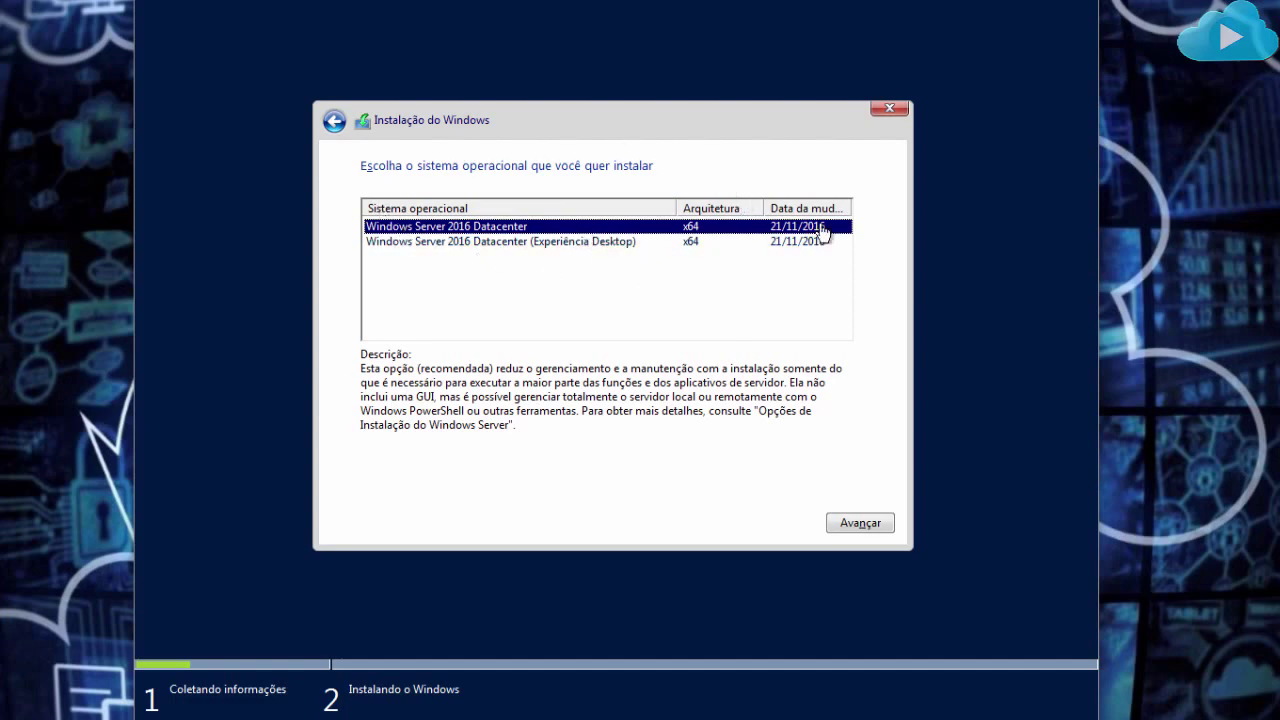
click(462, 246)
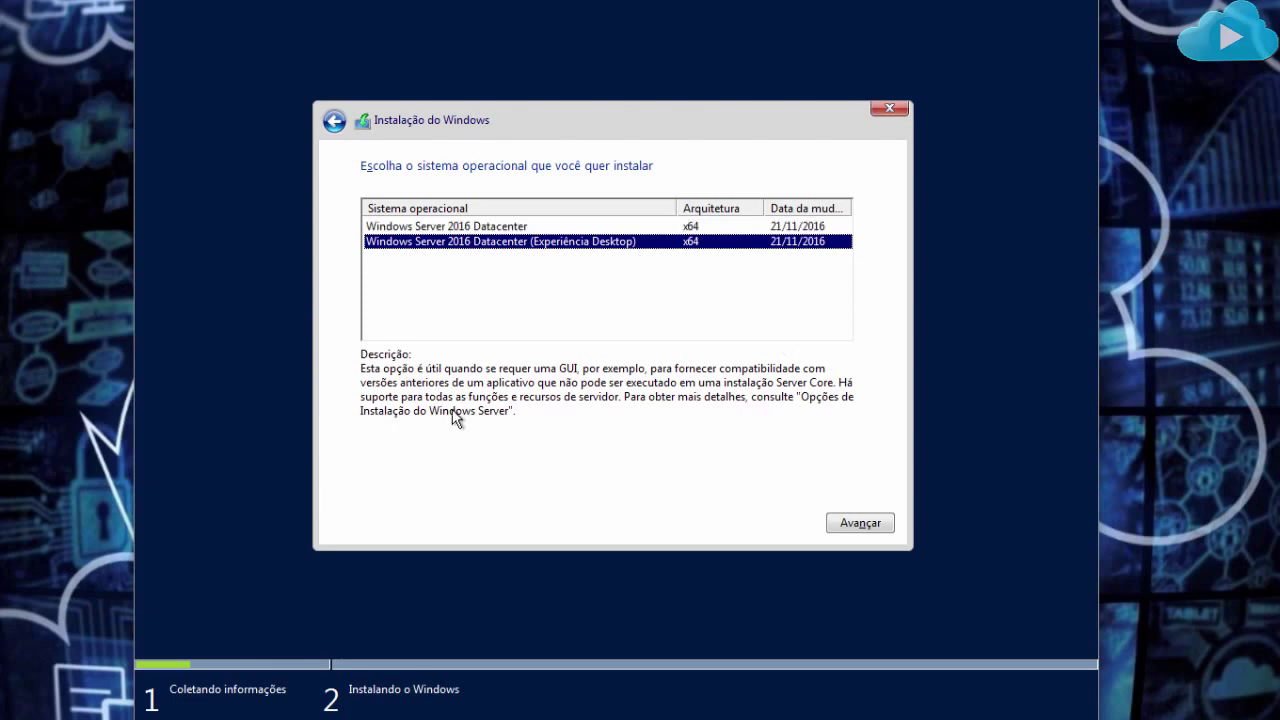
click(429, 233)
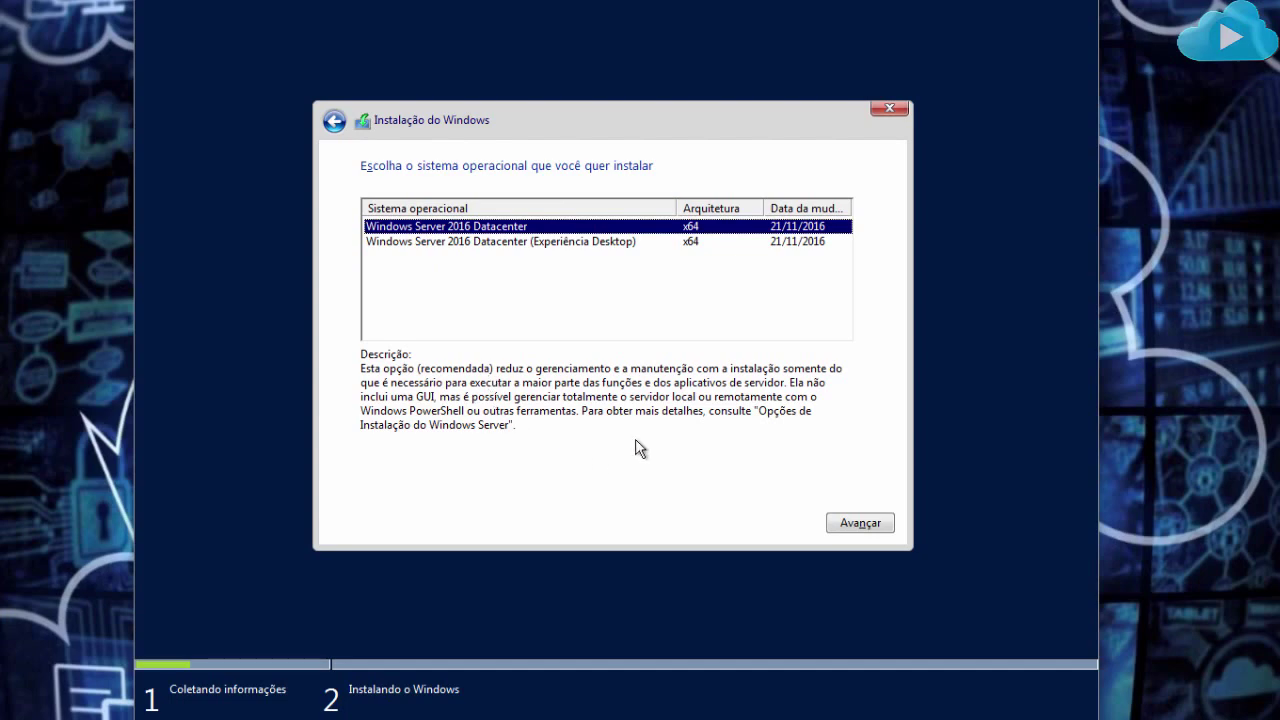
click(418, 243)
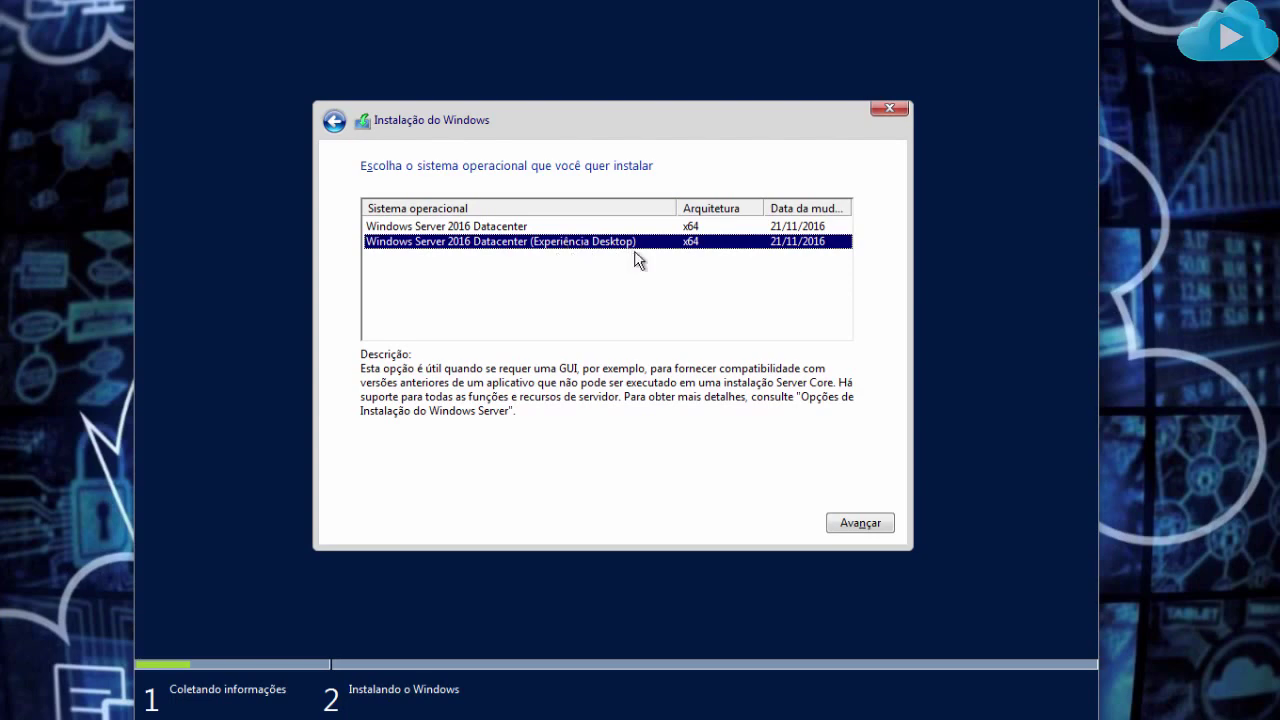
click(862, 524)
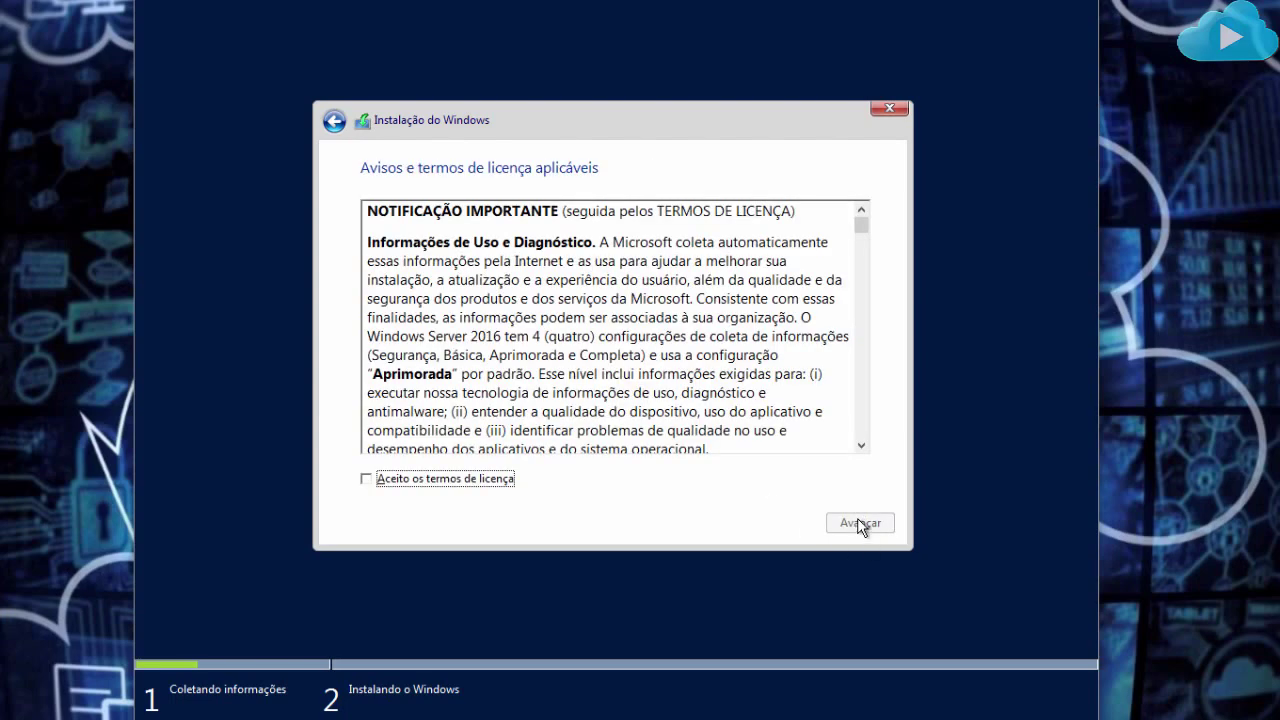
Accept the license terms and choose the Personalizada installation type that installs only Windows
drag(861, 223, 838, 466)
click(366, 480)
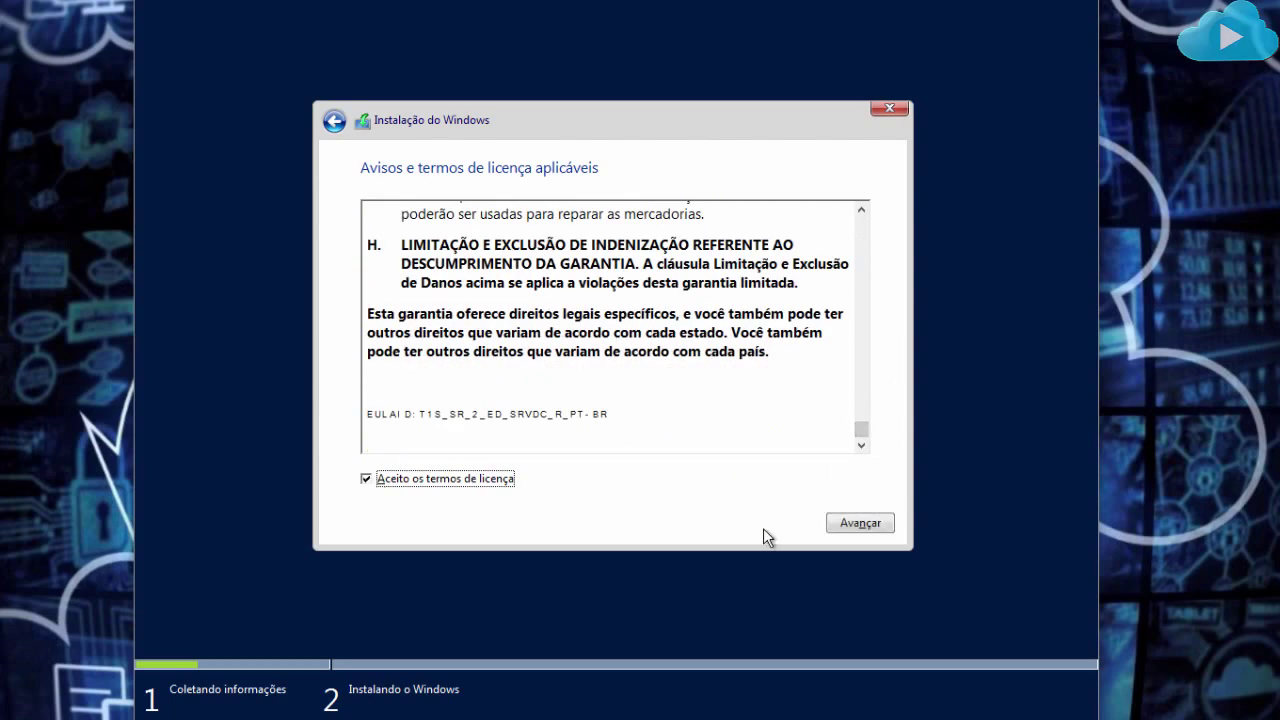
click(857, 530)
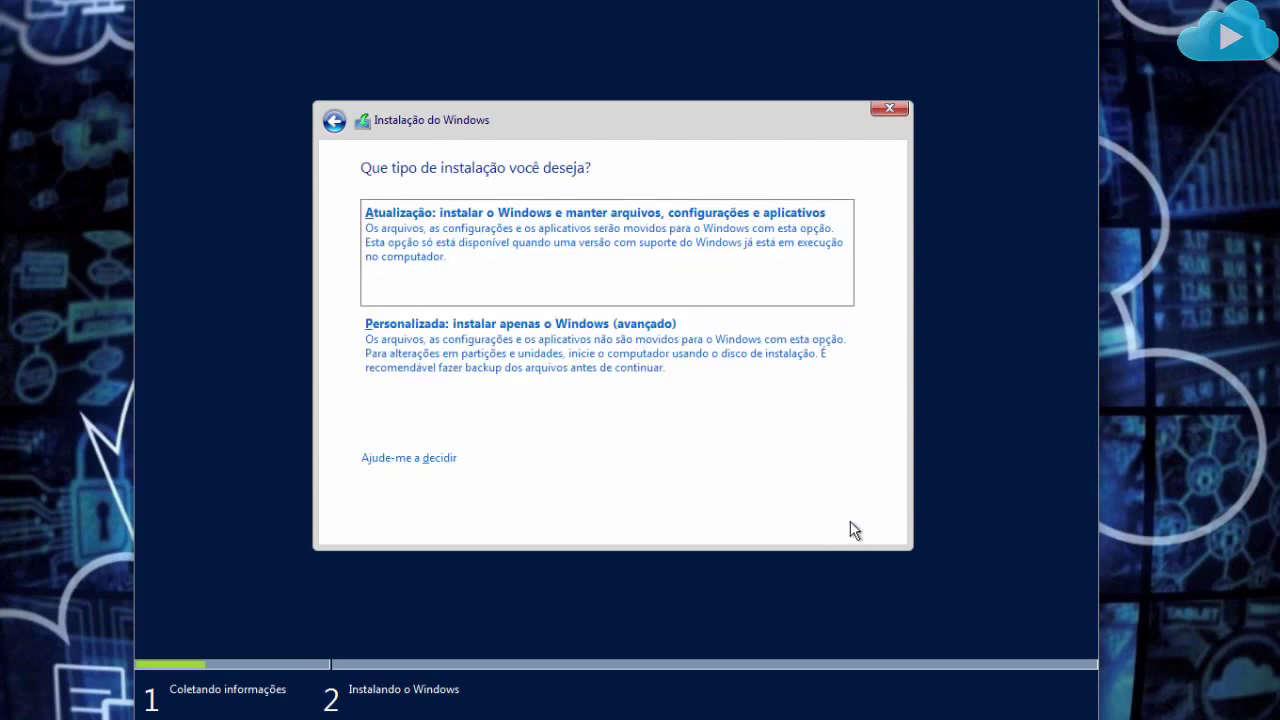
click(427, 358)
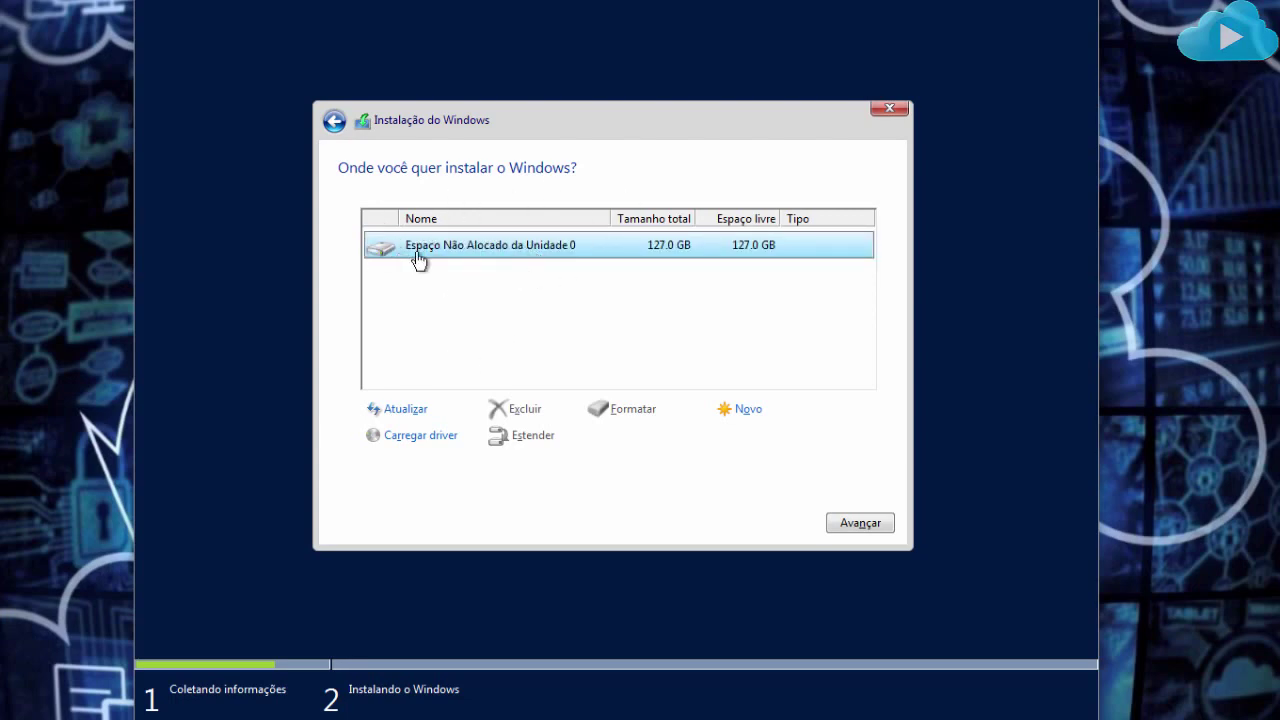
Examine the new-partition size option for the unallocated space and the installer's command prompt, closing both without changes
click(750, 412)
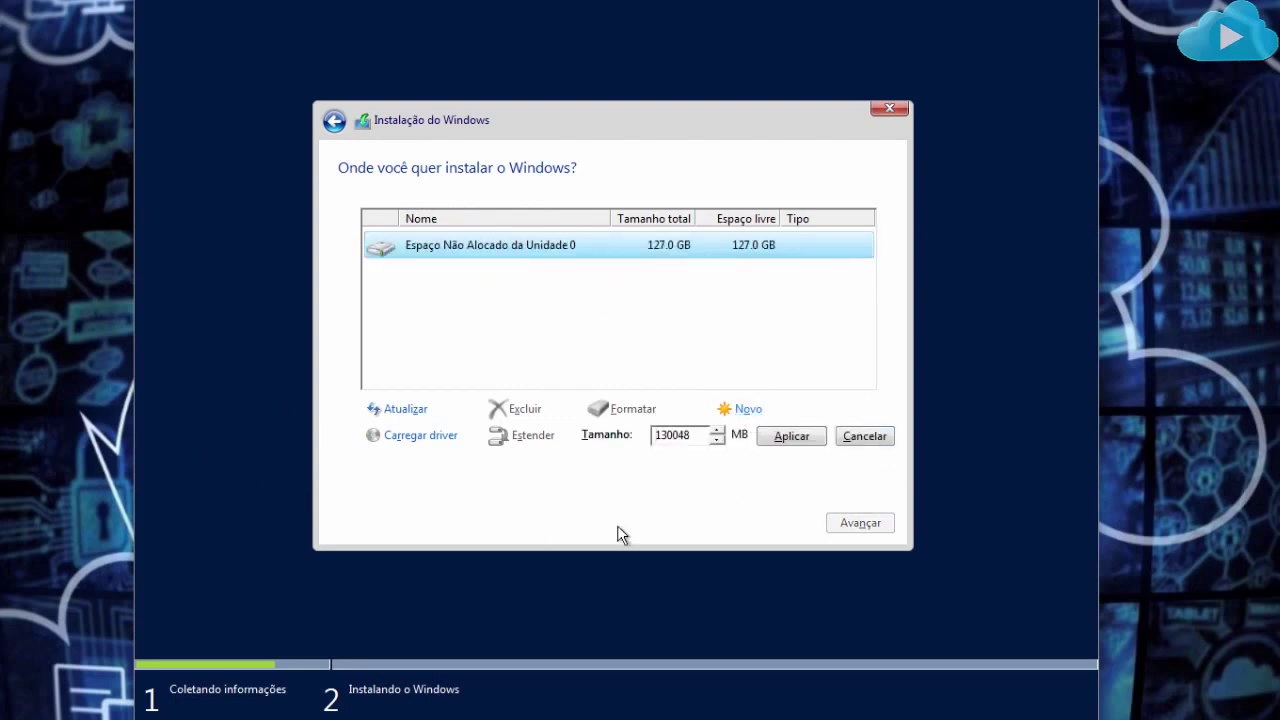
click(872, 437)
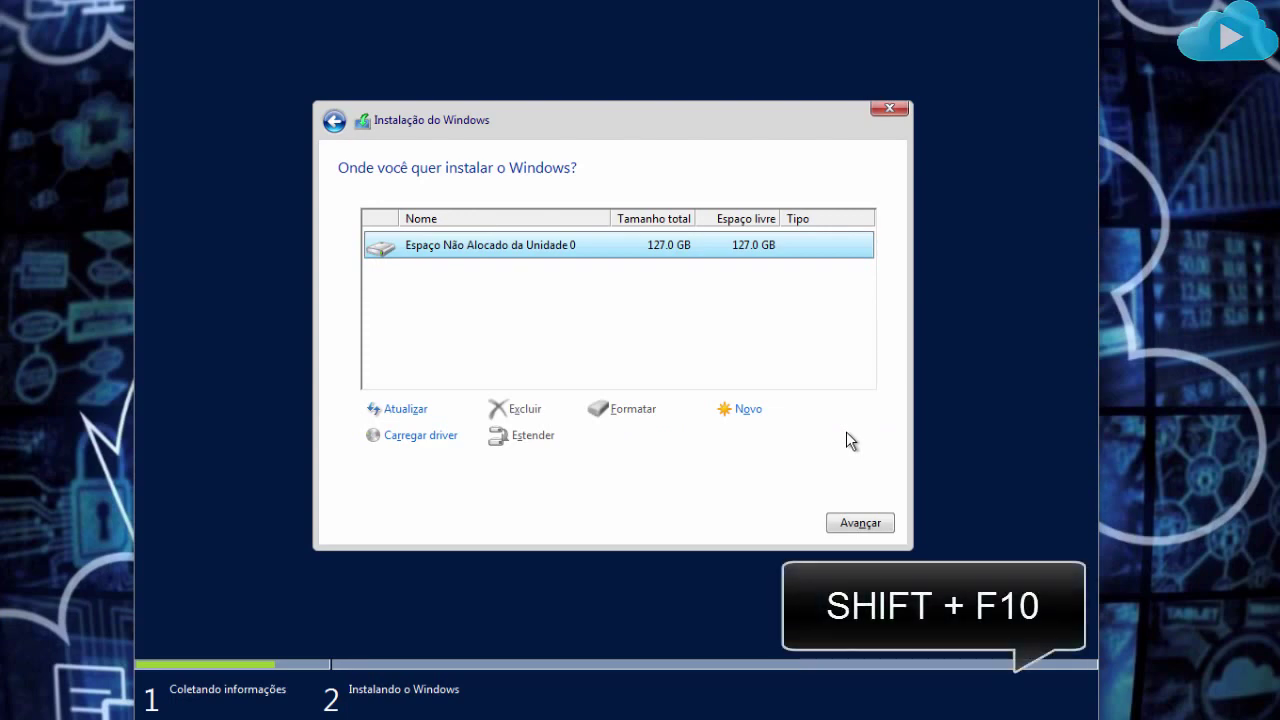
key(shift+F10)
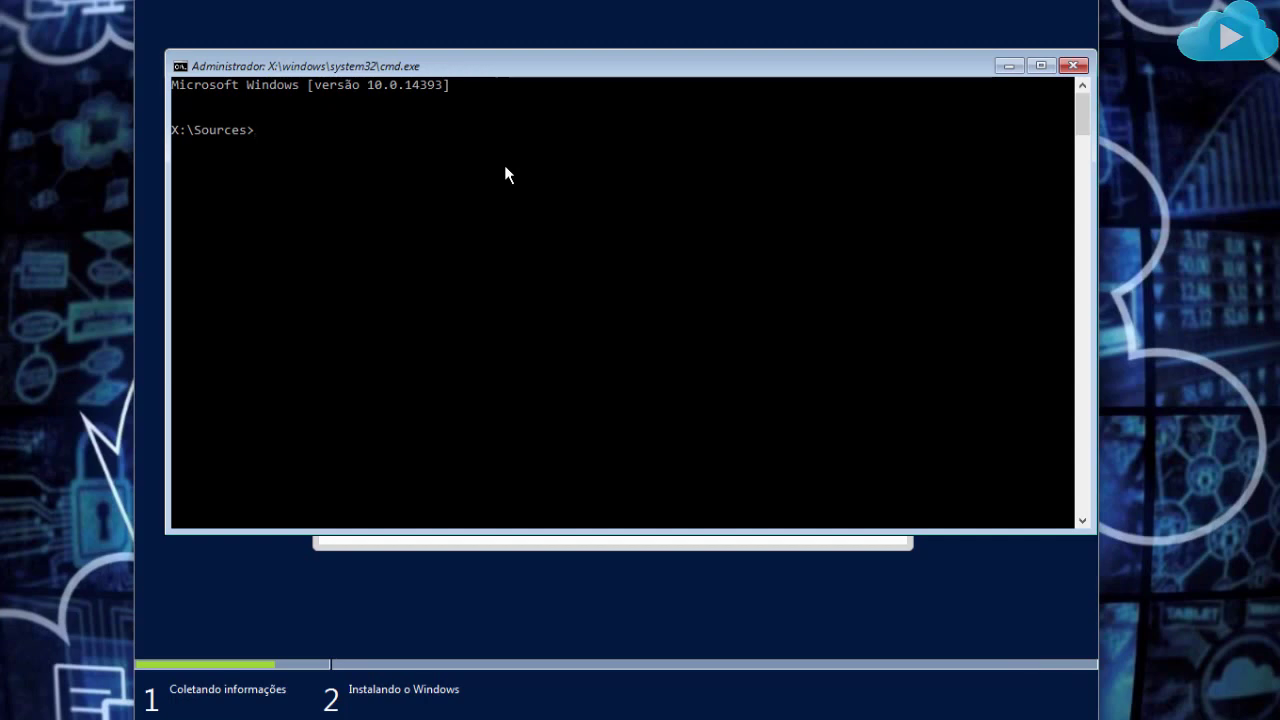
click(1071, 66)
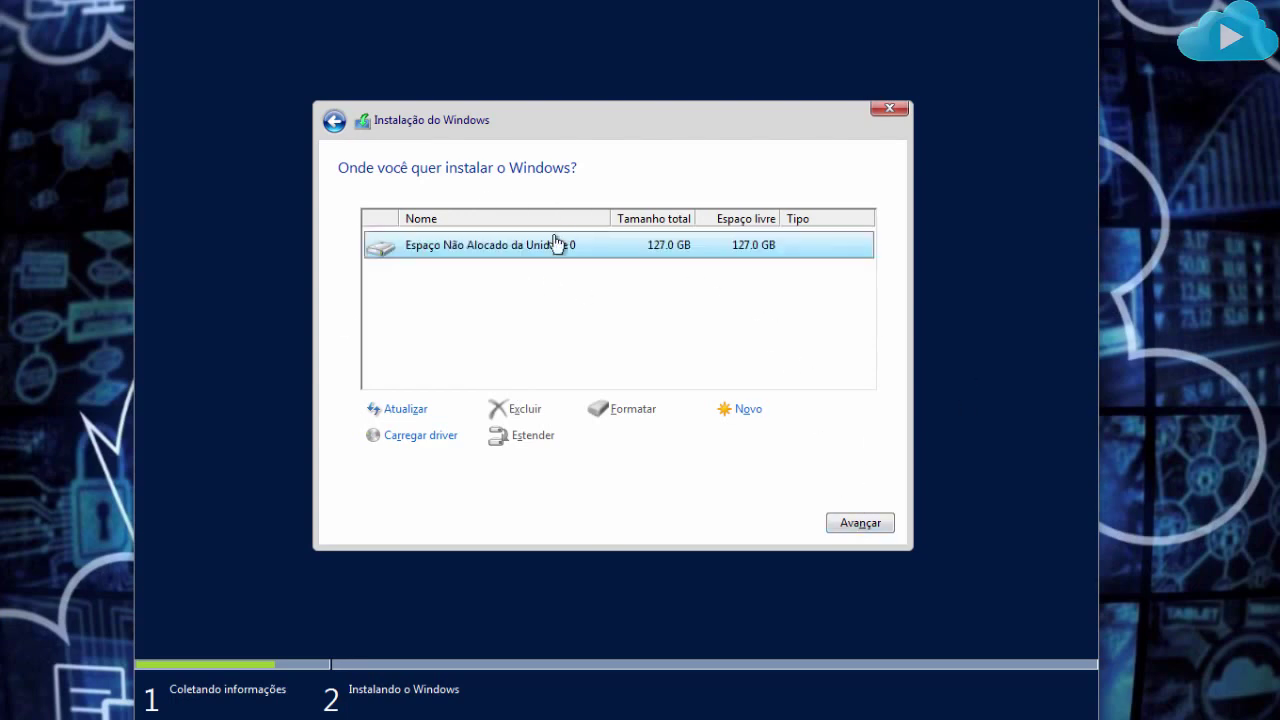
Install Windows on the unallocated space of drive 0, then set and confirm the built-in administrator account's password
click(861, 527)
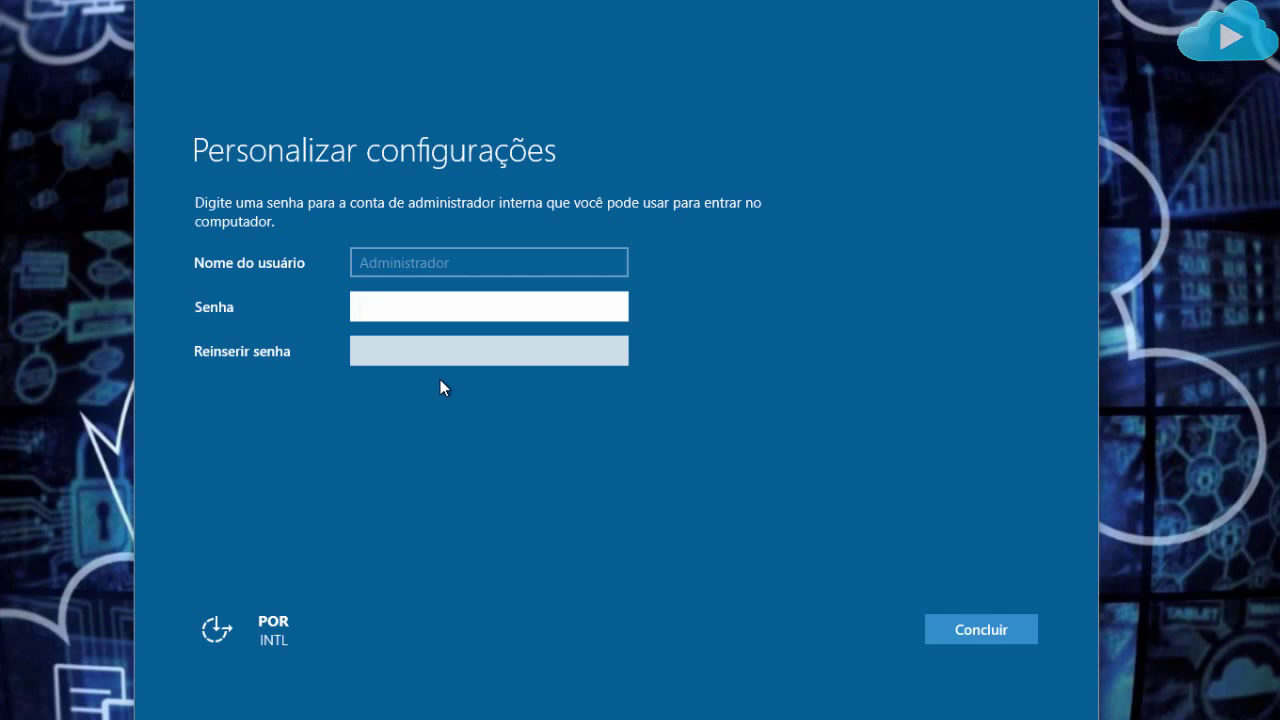
text(•••••••••)
key(Tab)
text(••••)
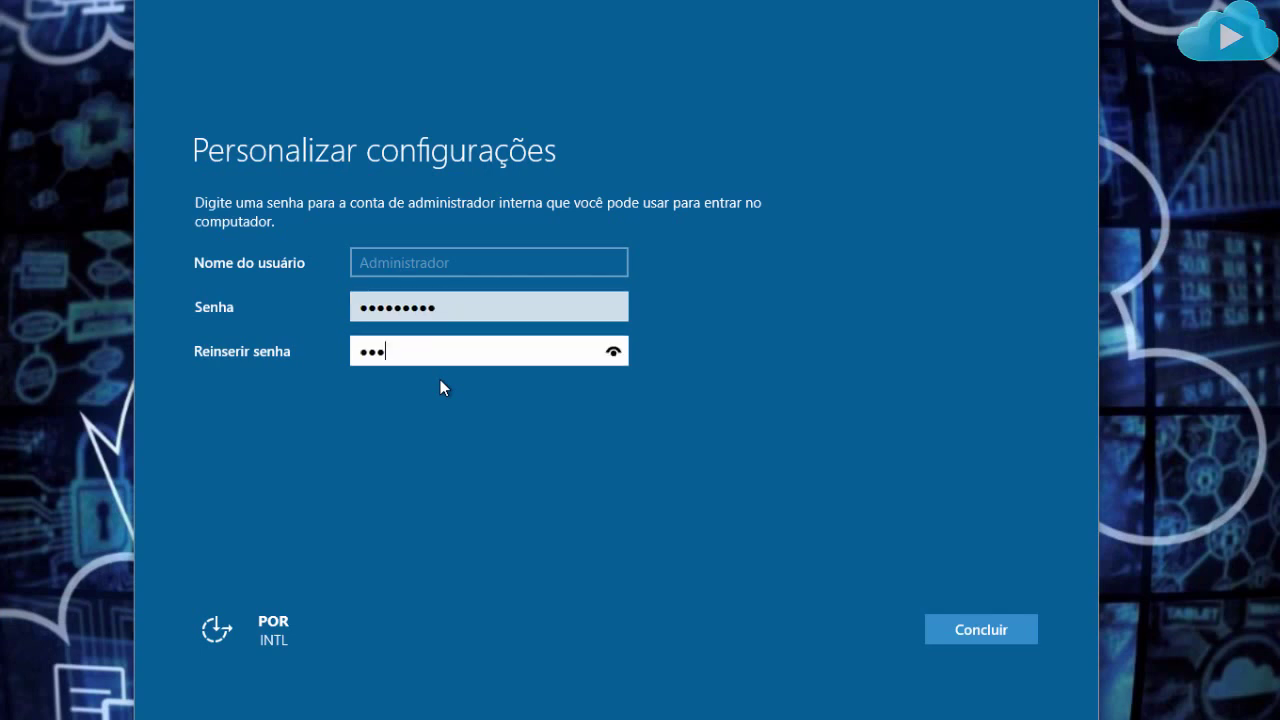
text(•••••)
click(961, 631)
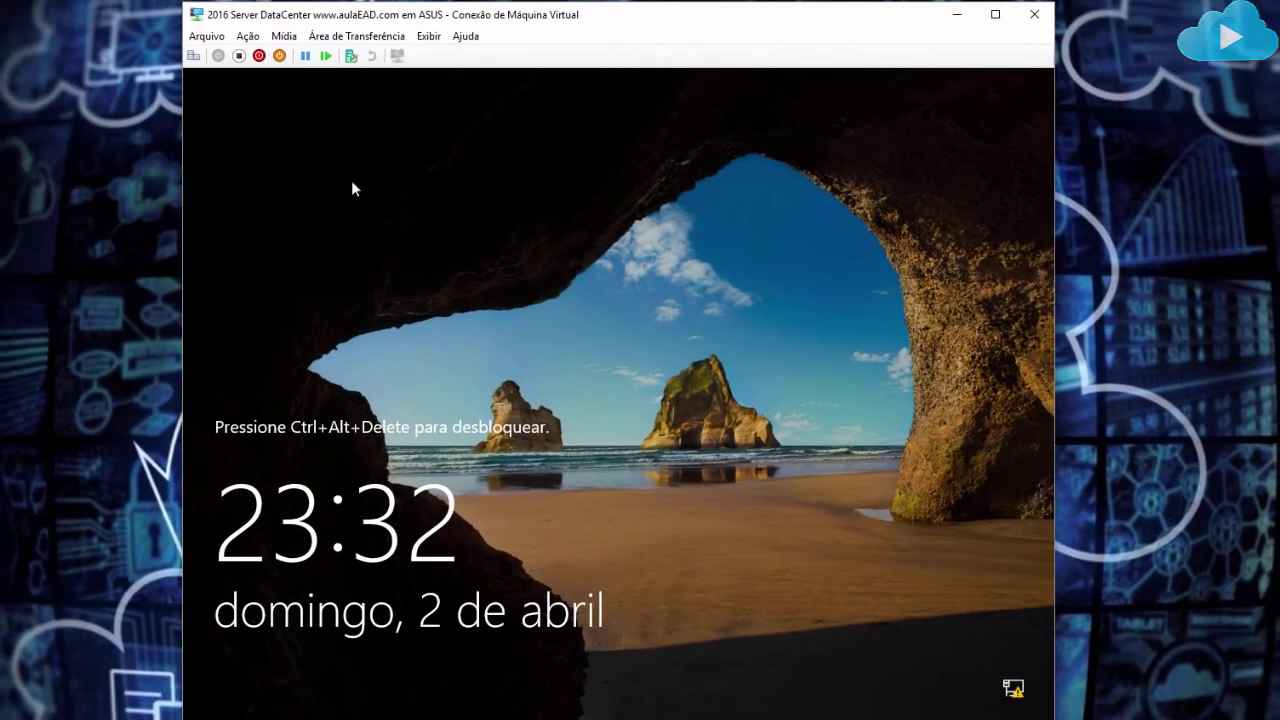
Unlock the virtual machine and sign in to the administrator account with its password
click(193, 56)
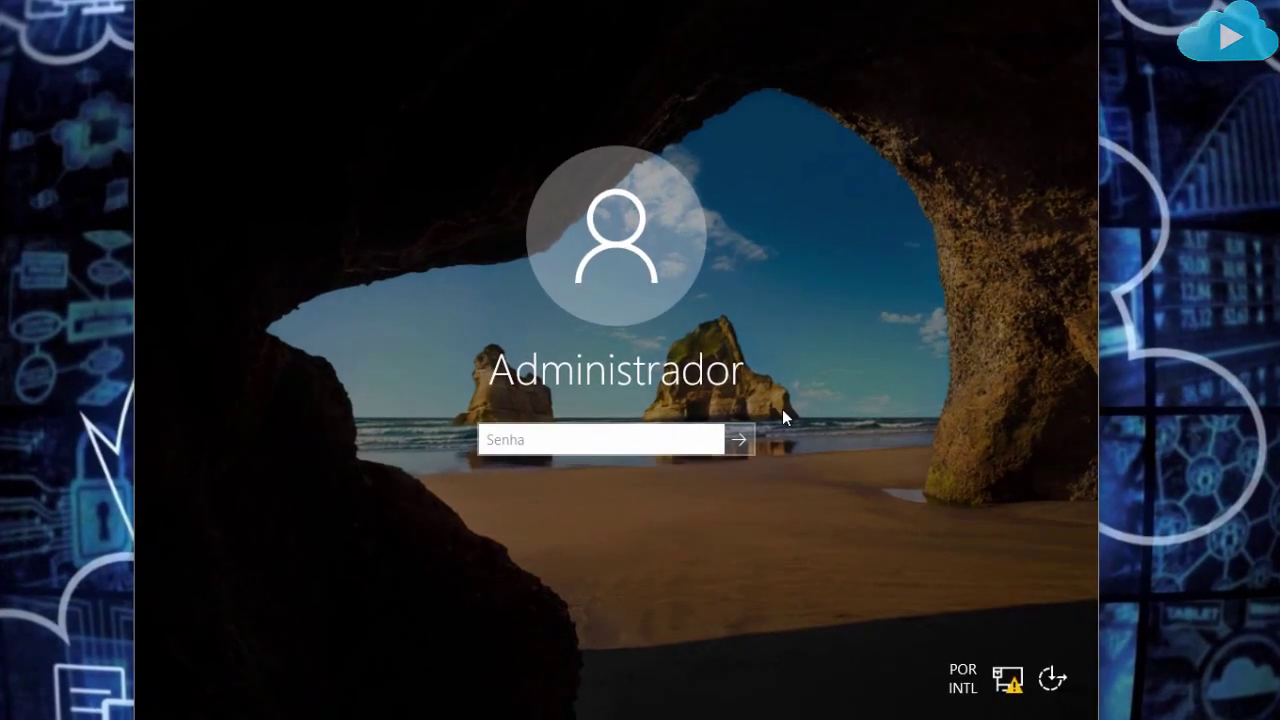
text(***)
text(*******)
key(Return)
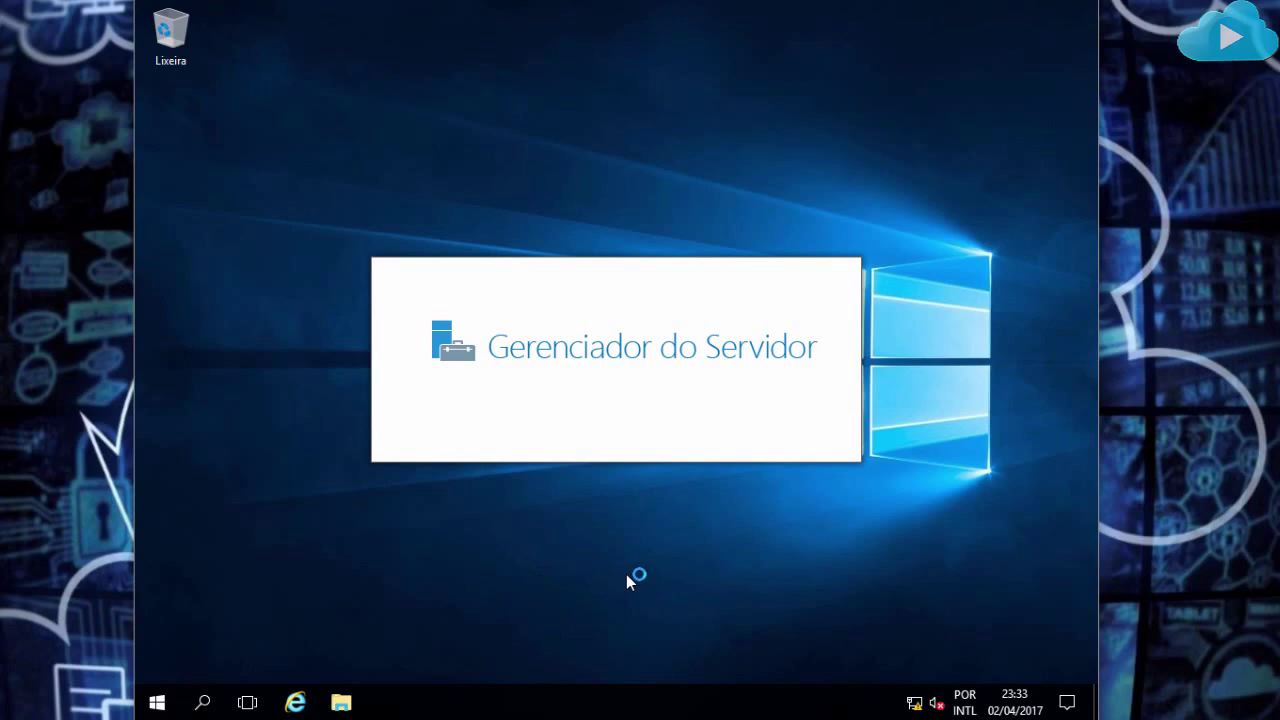
Review the Gerenciador do Servidor dashboard and the server's basic system information, closing the system window when finished
scroll(1069, 534, down, 3)
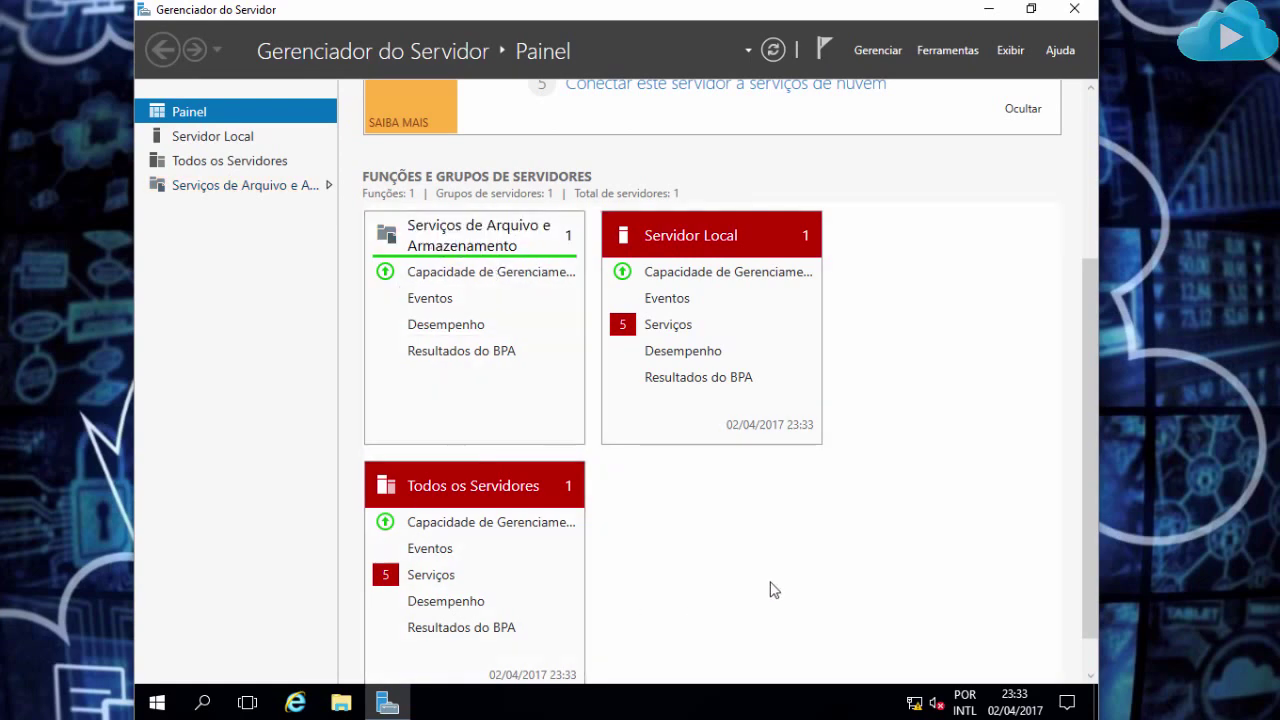
scroll(971, 346, up, 4)
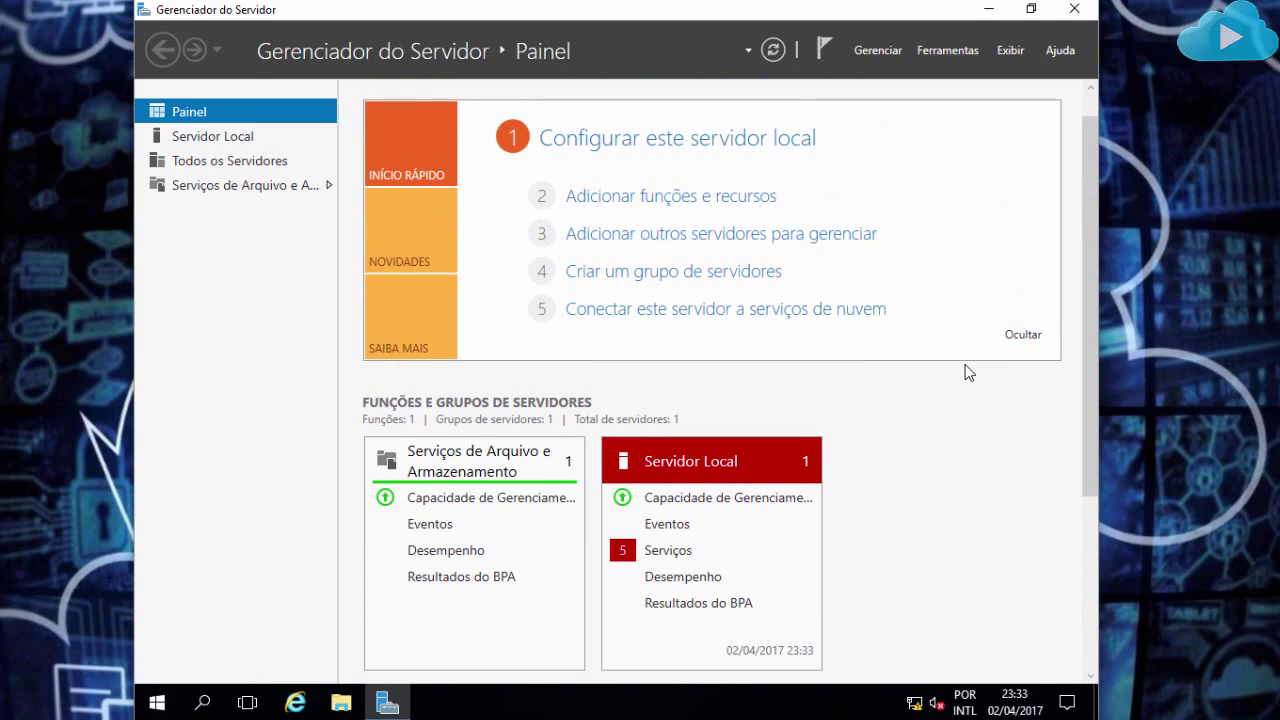
key(super+Pause)
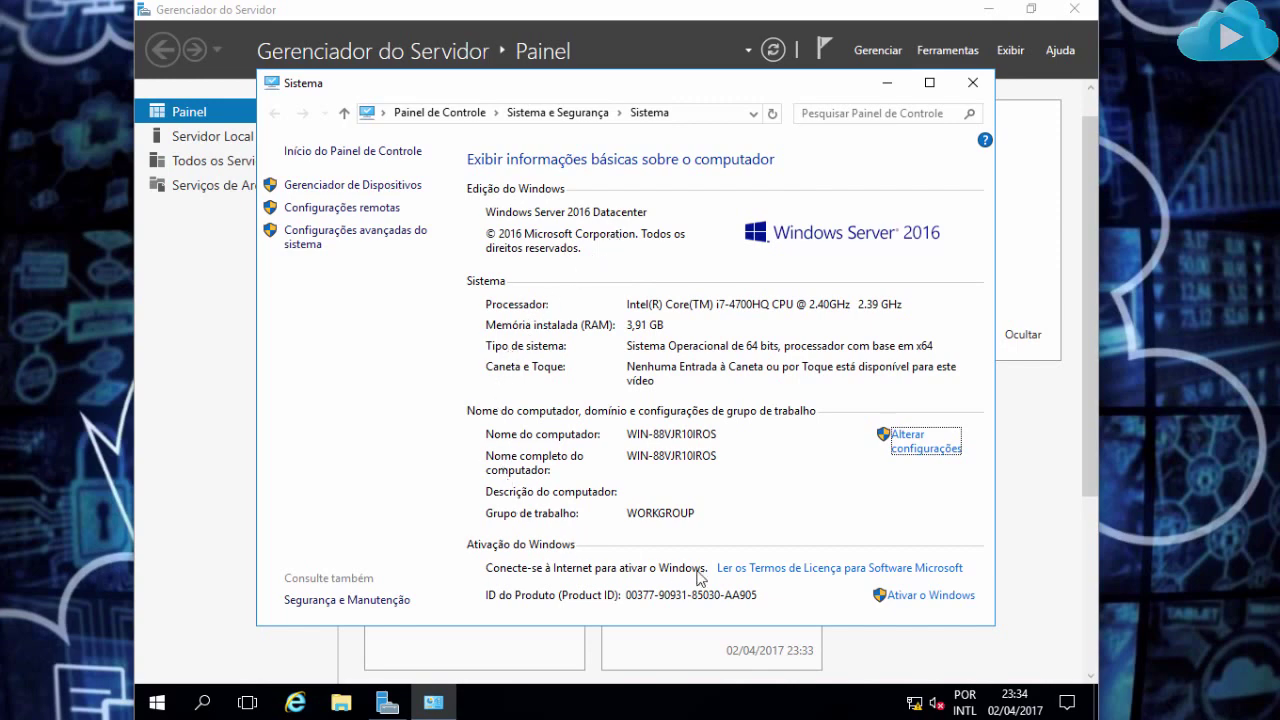
click(972, 84)
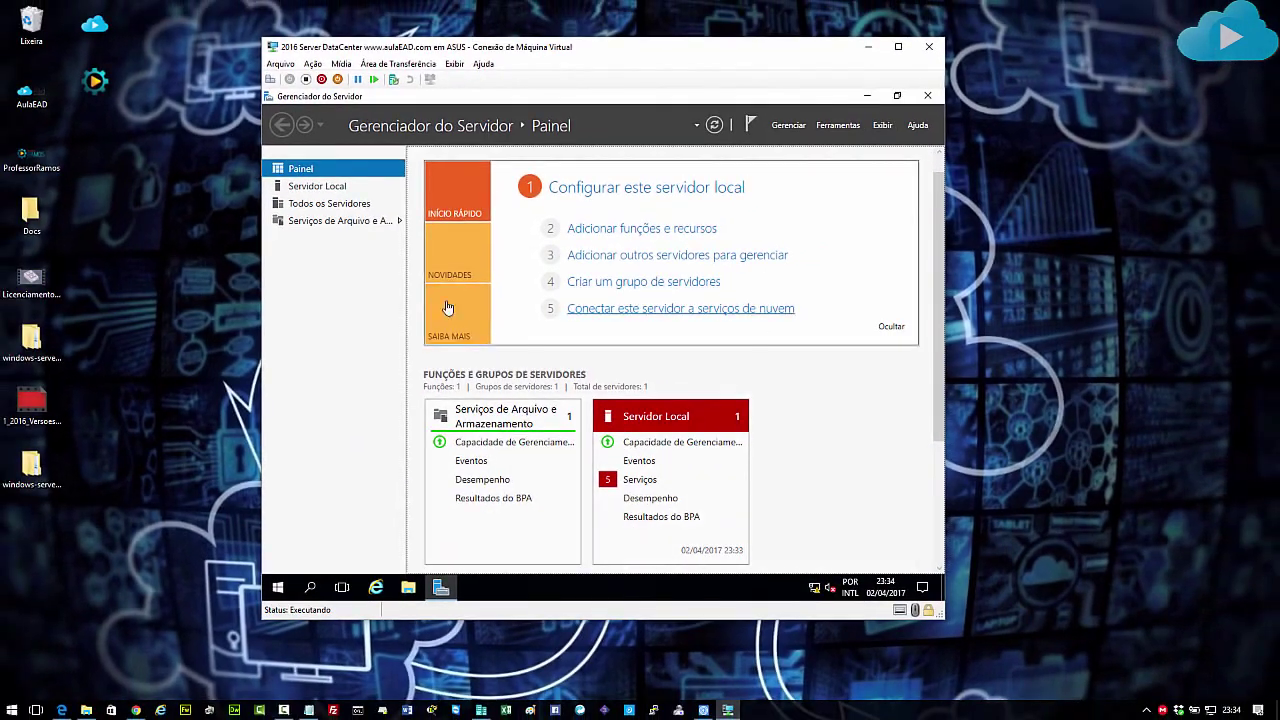
Switch to Chrome and look through the whole course catalogue on the aulaEAD site, returning to the start of the page
click(136, 710)
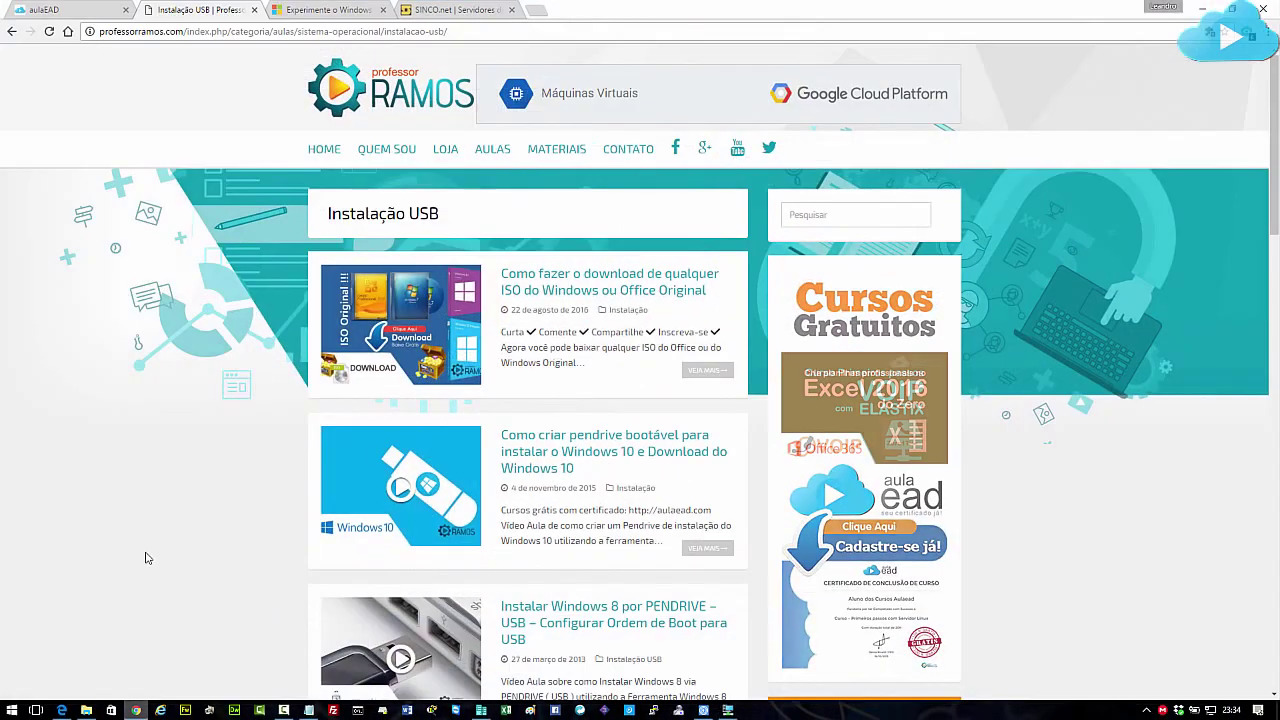
click(67, 9)
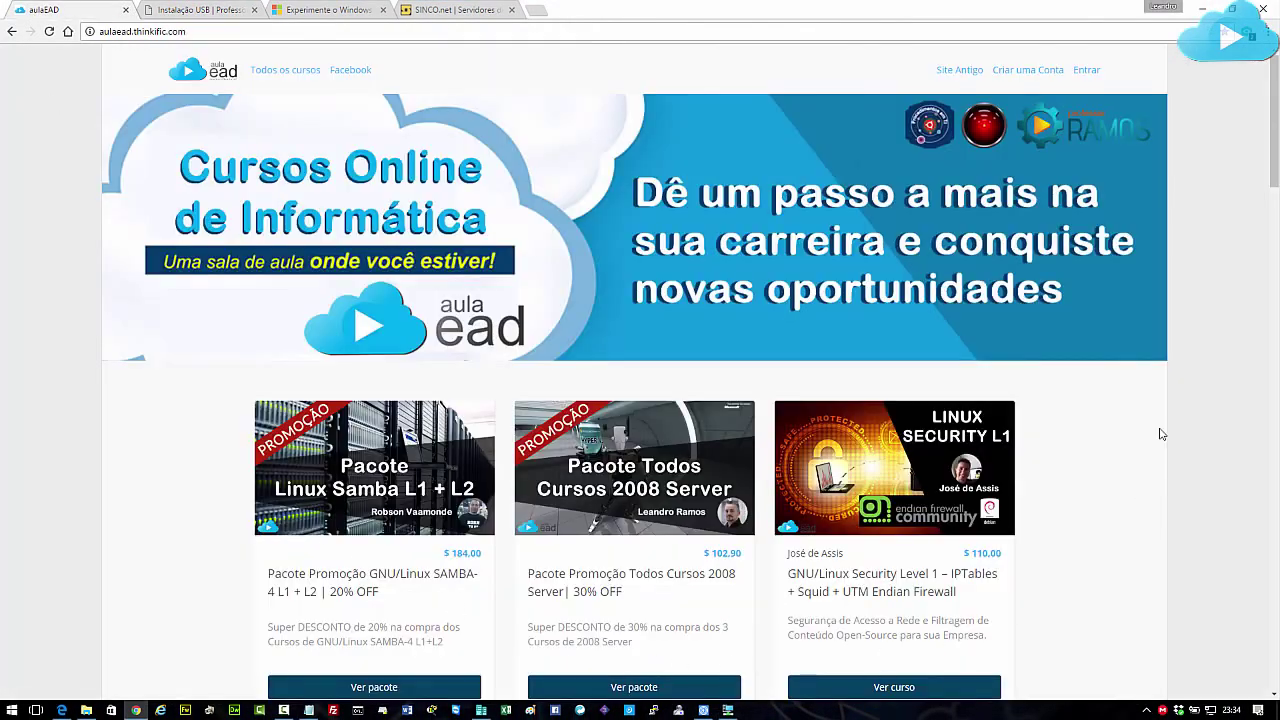
scroll(895, 290, down, 3)
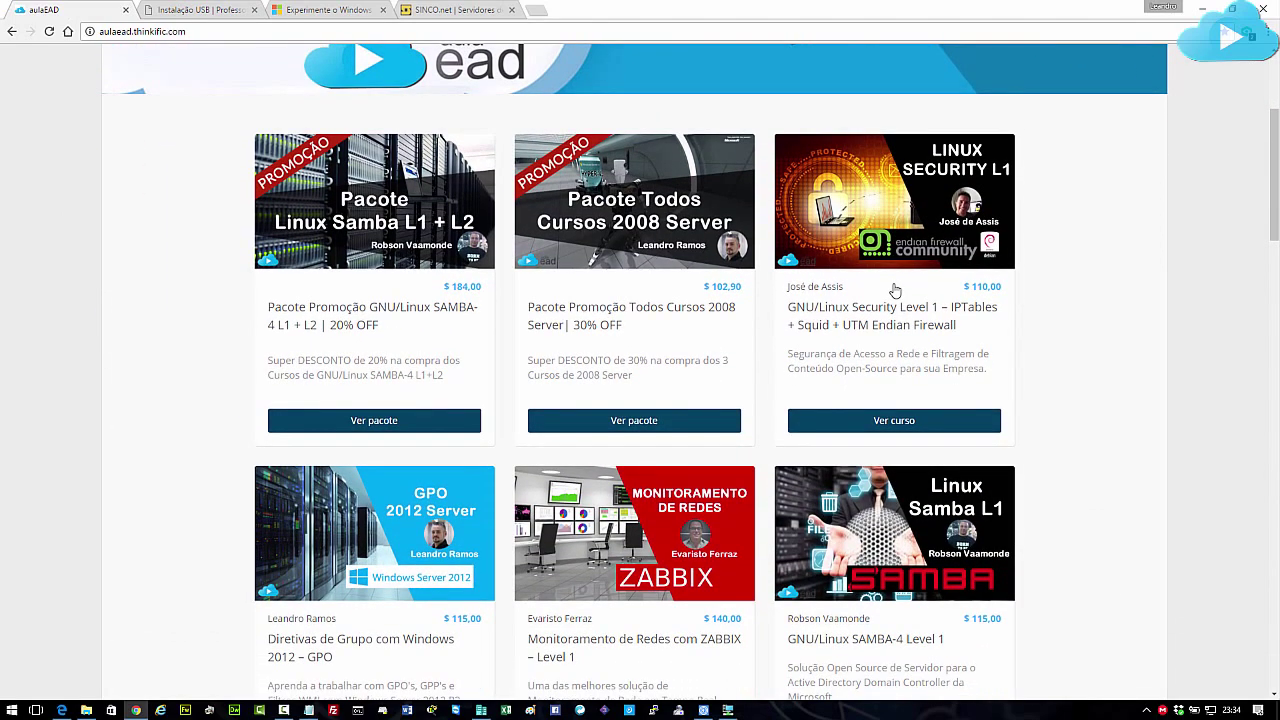
scroll(895, 290, down, 1)
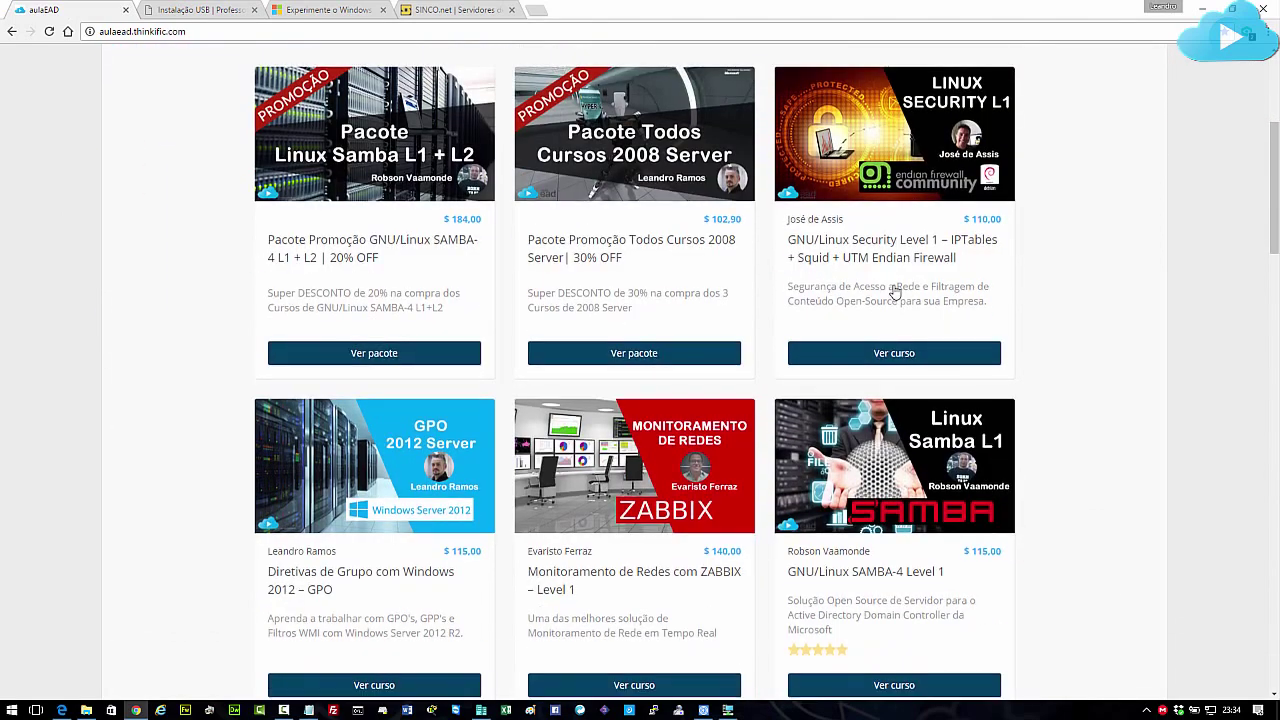
scroll(895, 290, down, 2)
scroll(895, 290, down, 2)
scroll(895, 290, down, 2)
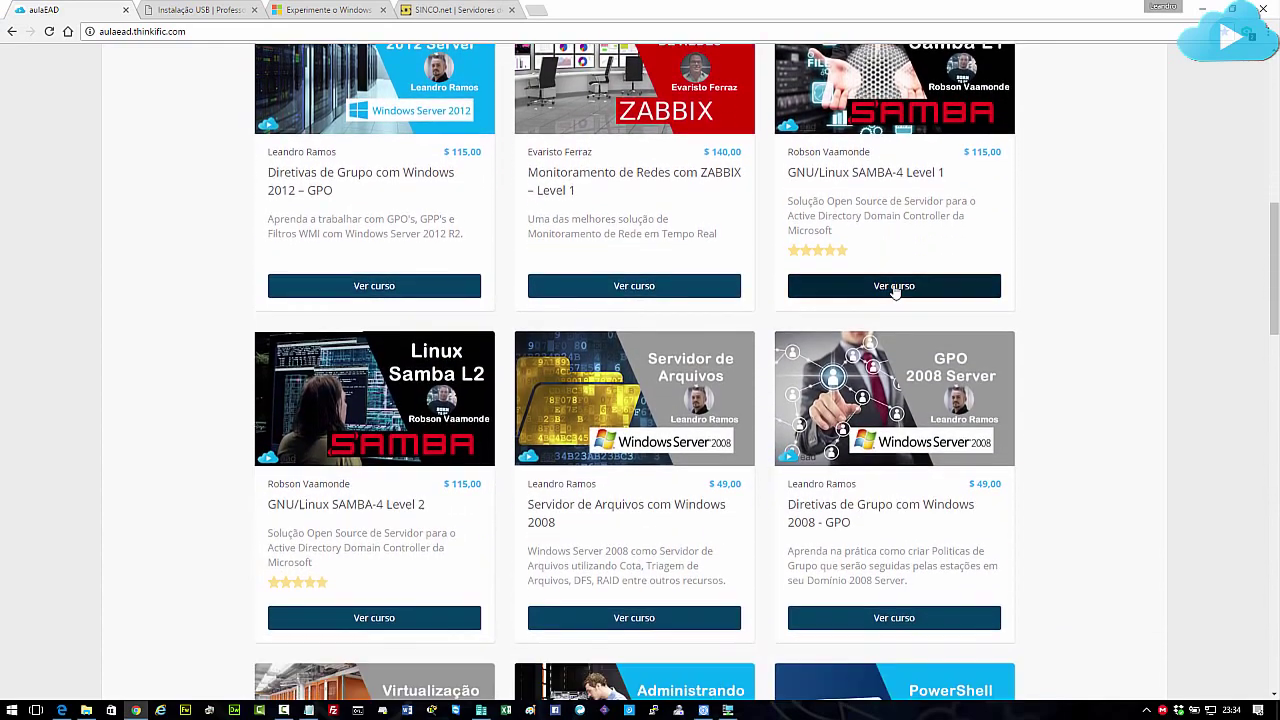
scroll(895, 290, down, 2)
scroll(895, 290, down, 5)
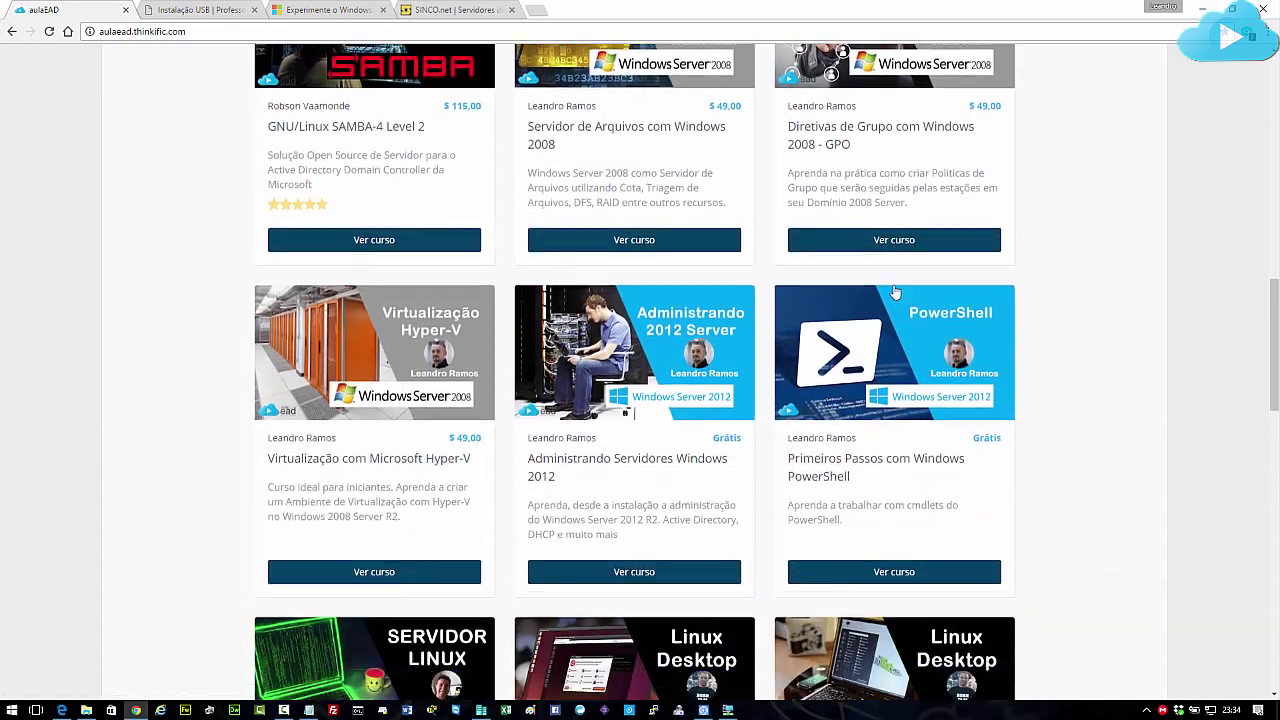
scroll(895, 290, down, 2)
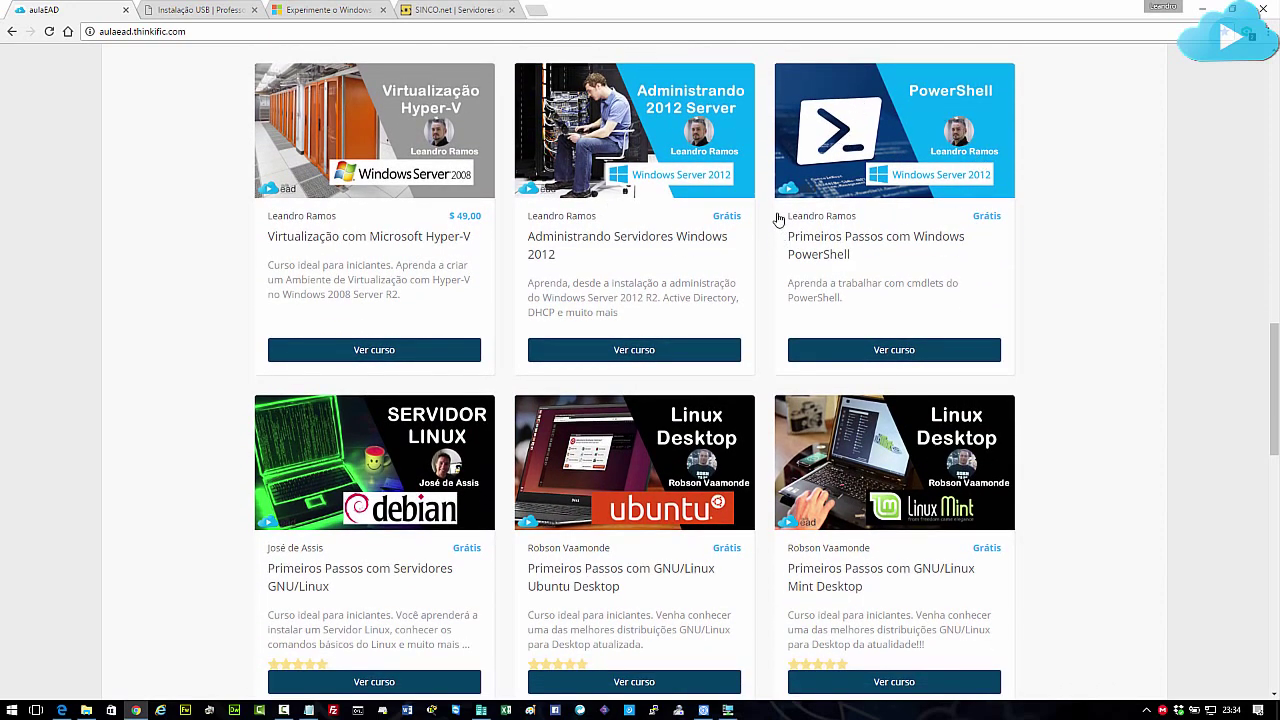
scroll(775, 225, down, 6)
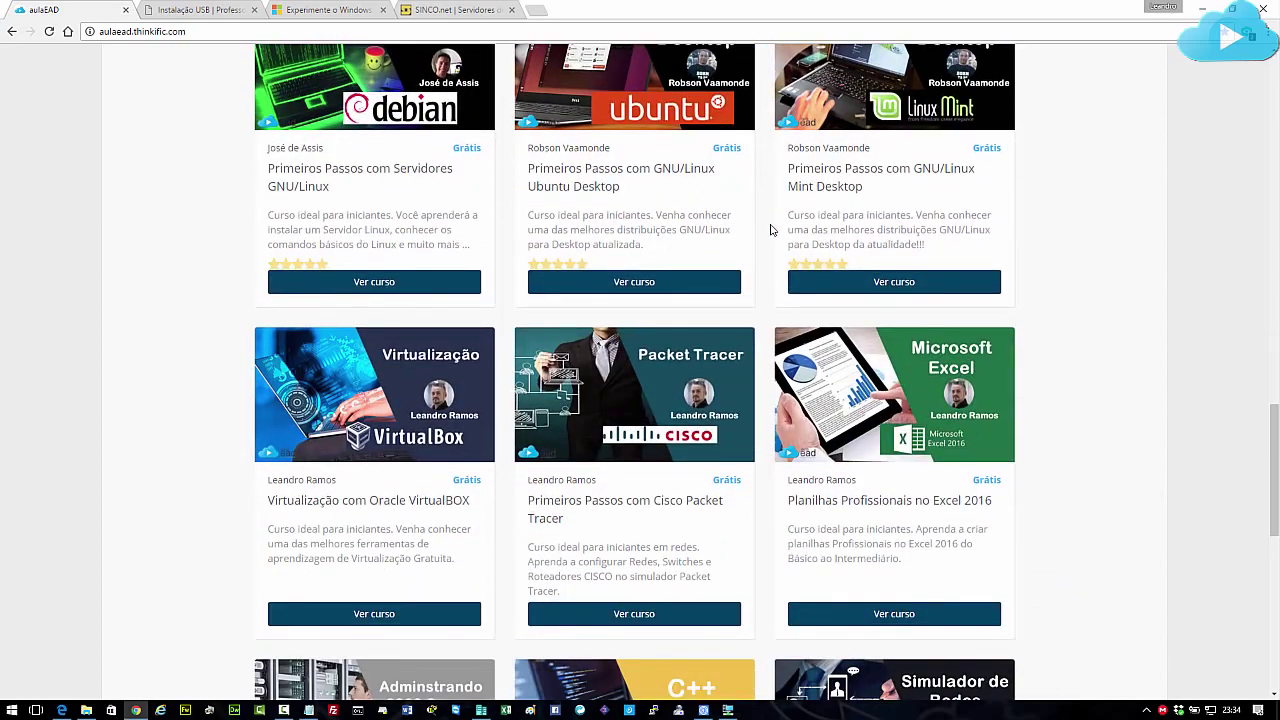
scroll(770, 230, down, 3)
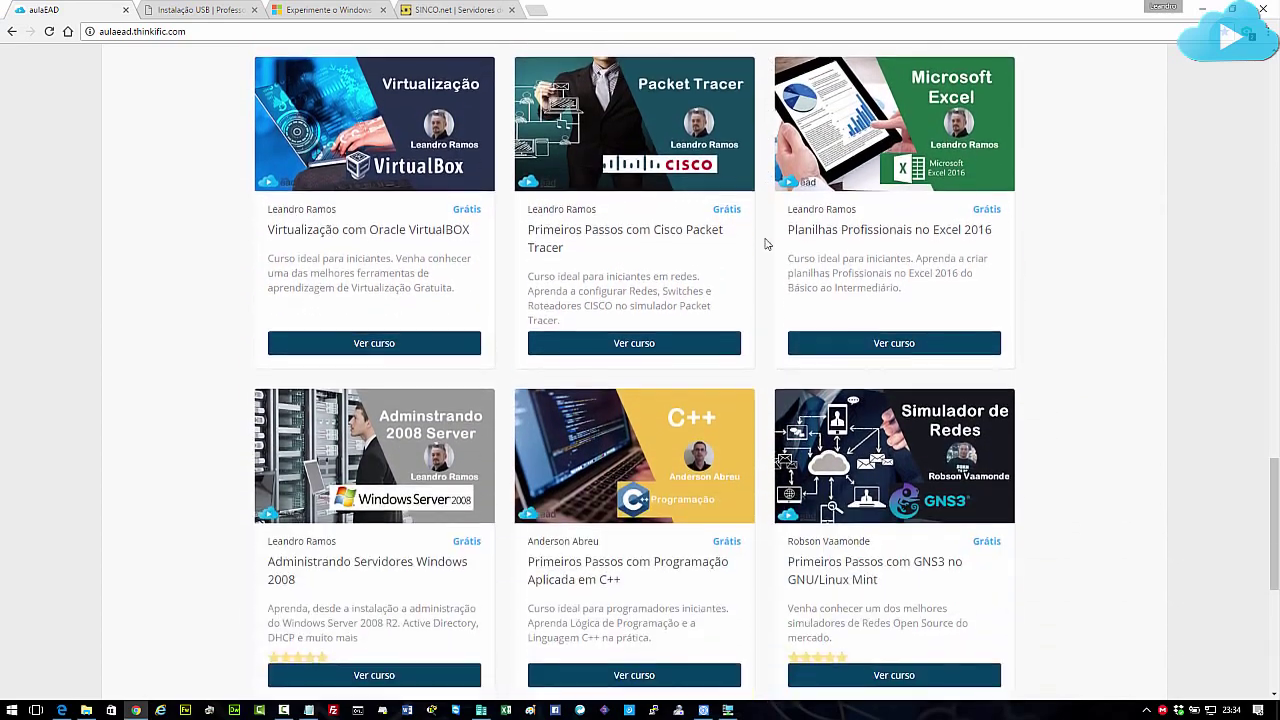
scroll(765, 243, down, 3)
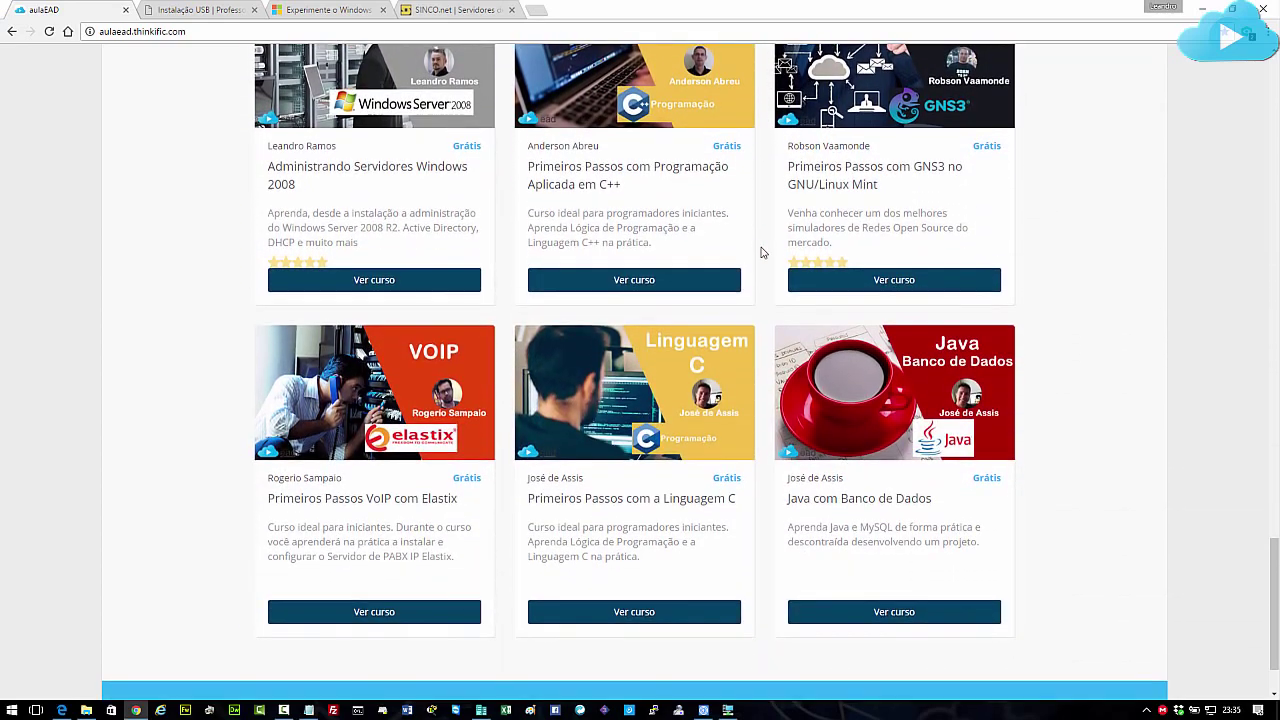
scroll(762, 252, up, 15)
scroll(762, 252, up, 4)
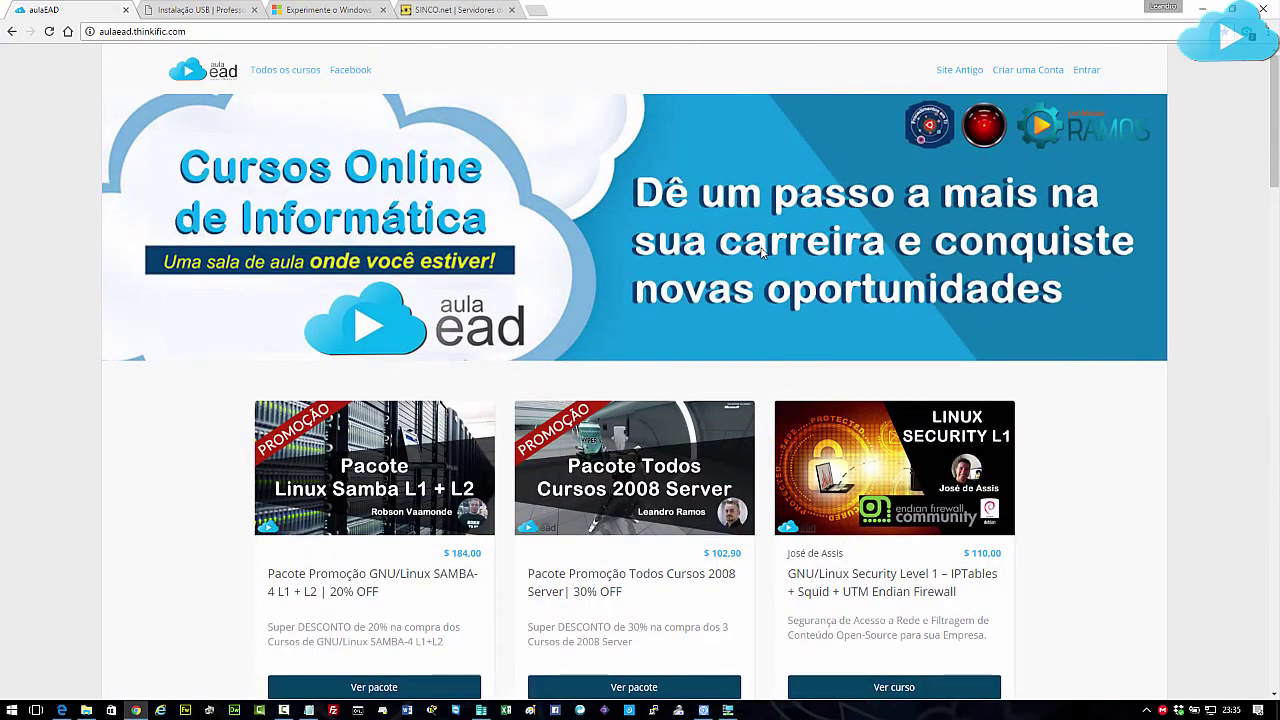